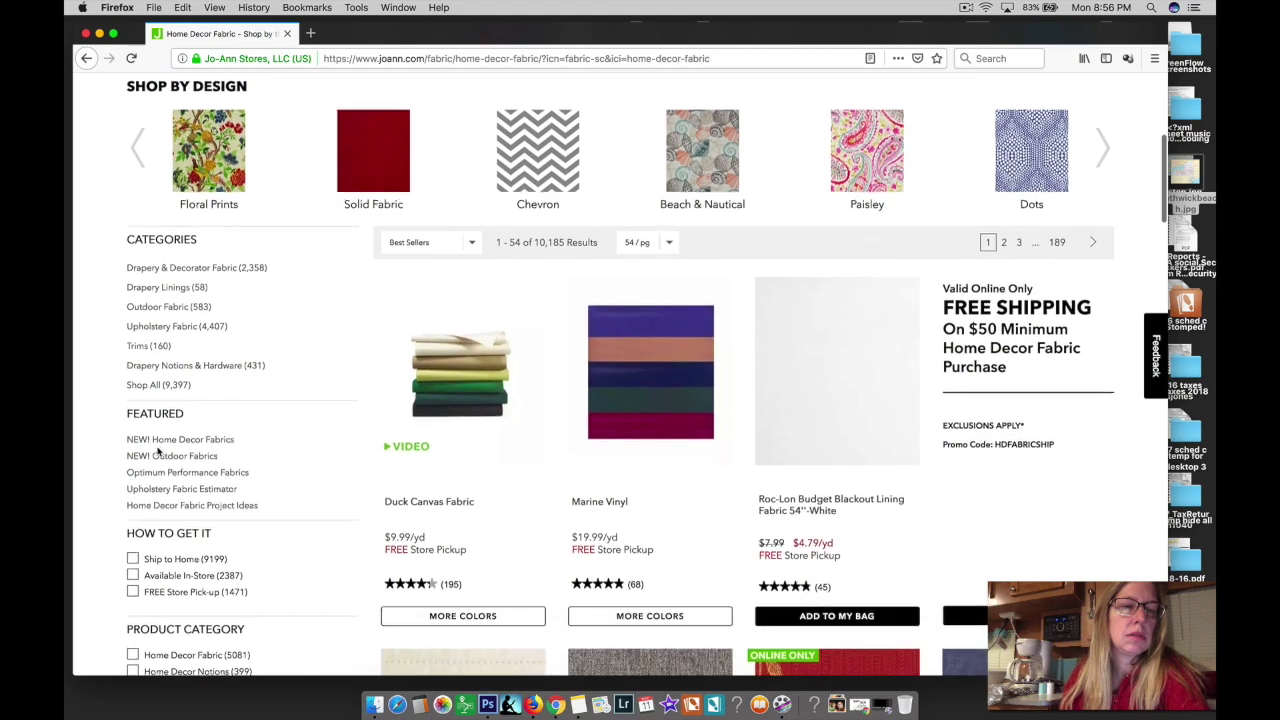
Step: Filter the home decor fabrics by the Customize your Fabric product type
scroll(158, 454, down, 3)
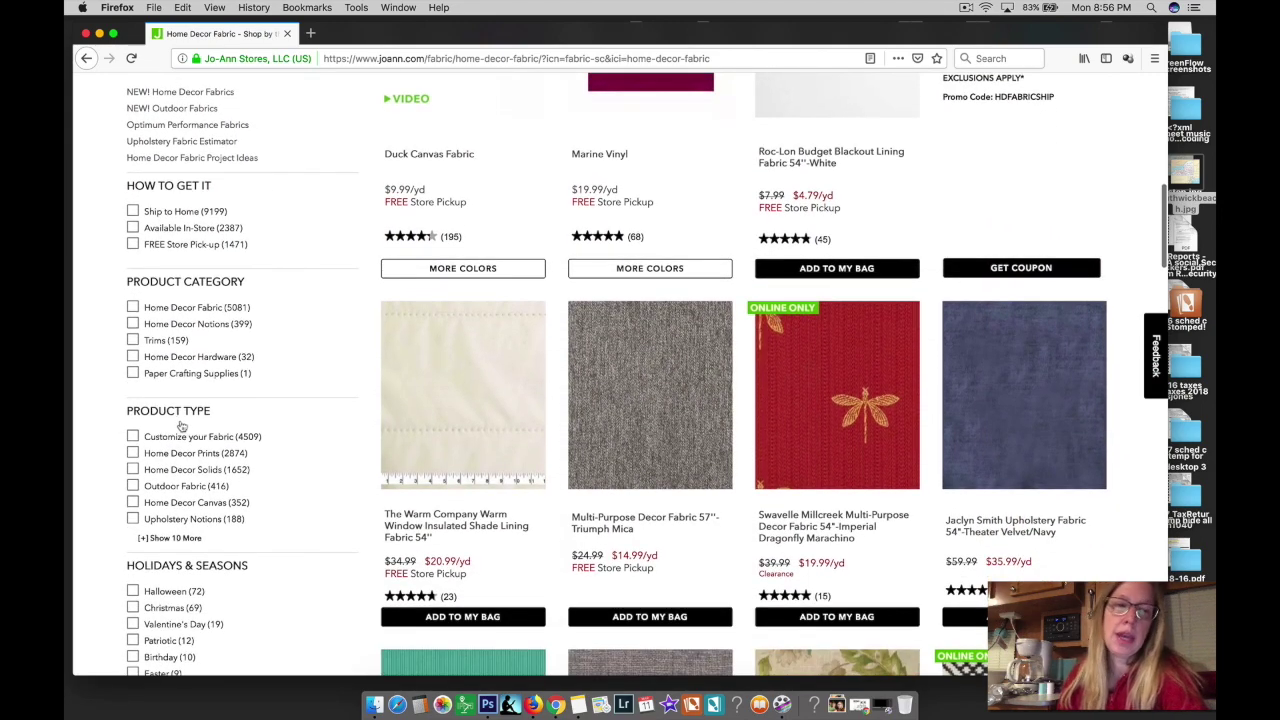
click(182, 444)
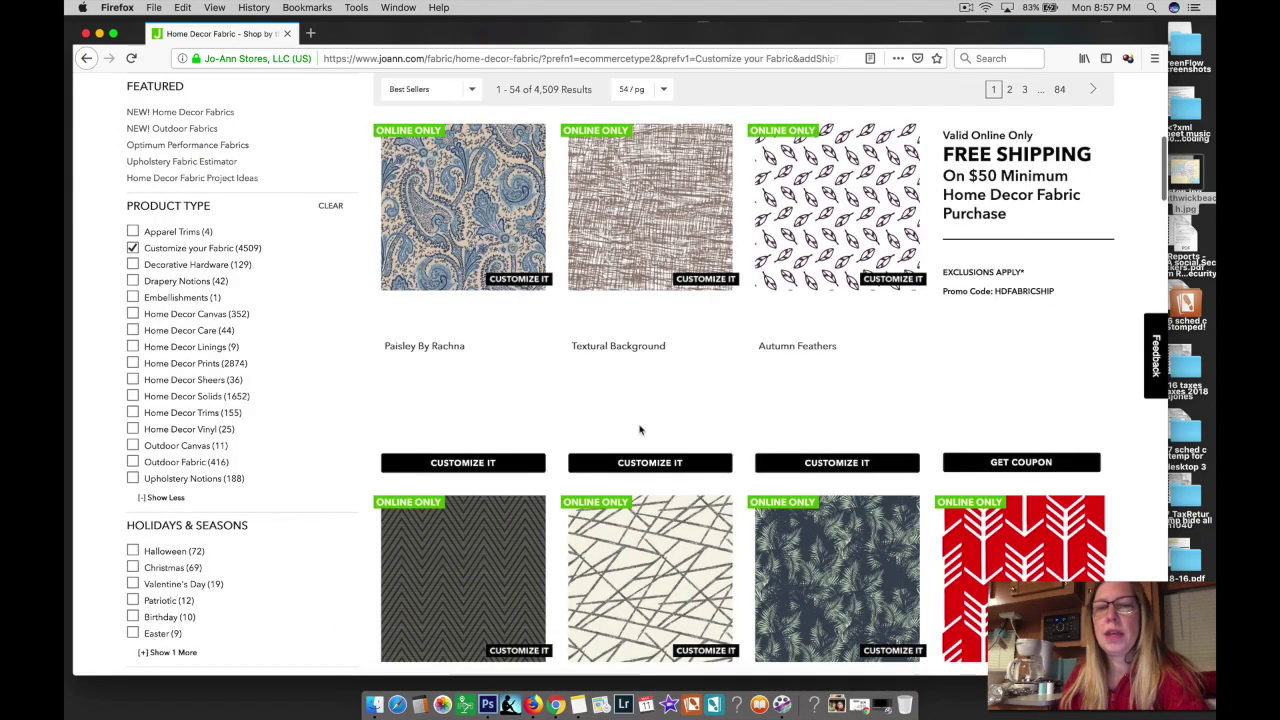
Step: Browse the customizable fabric designs in the filtered results
scroll(640, 430, down, 10)
scroll(641, 430, down, 4)
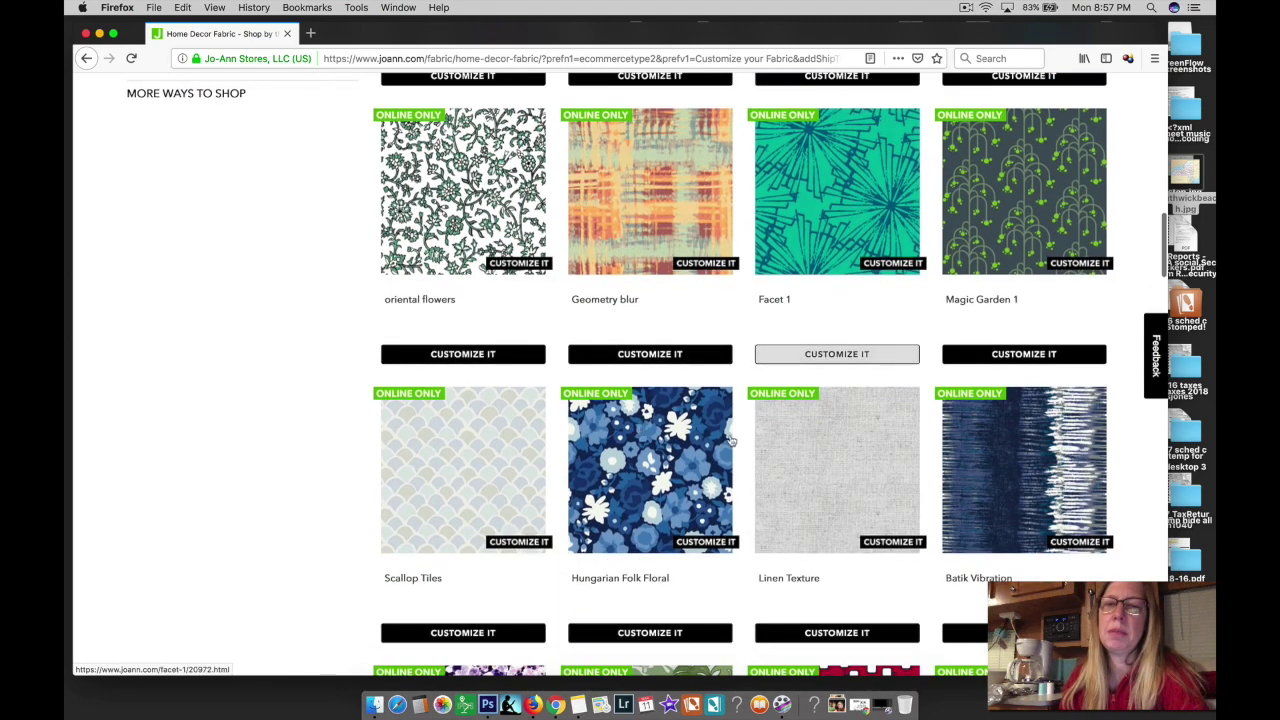
scroll(740, 430, down, 7)
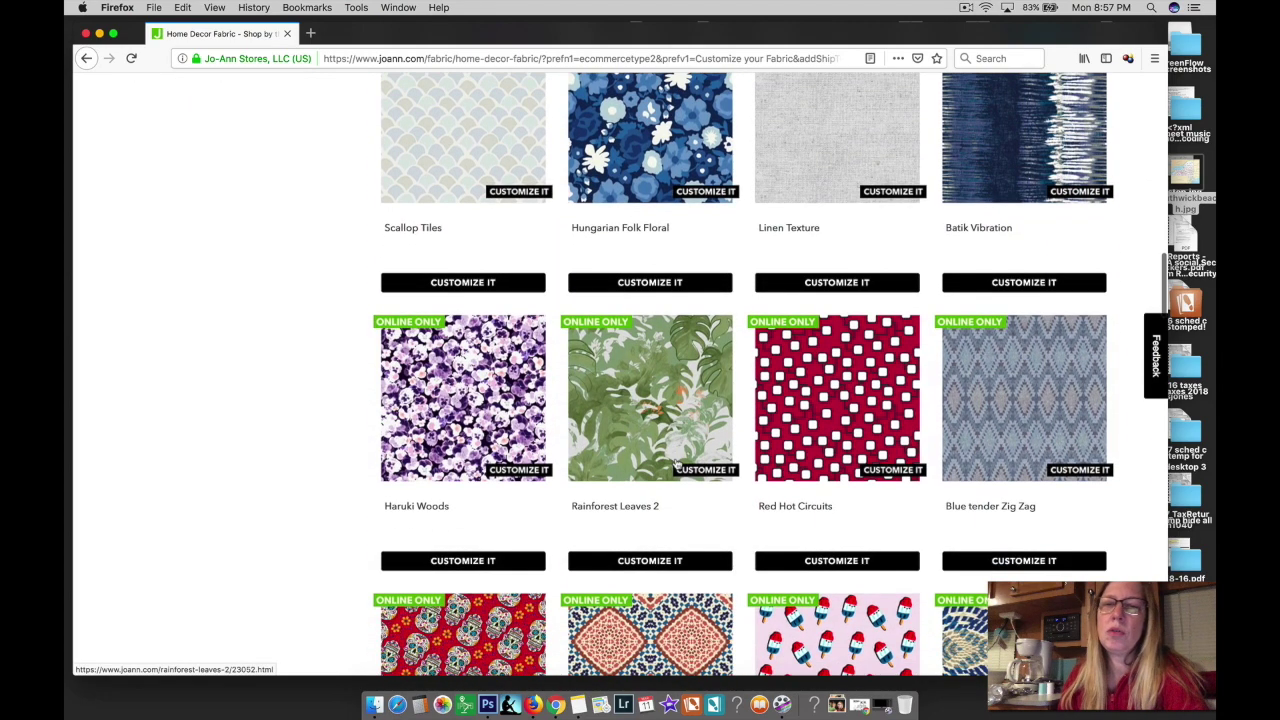
scroll(676, 463, down, 10)
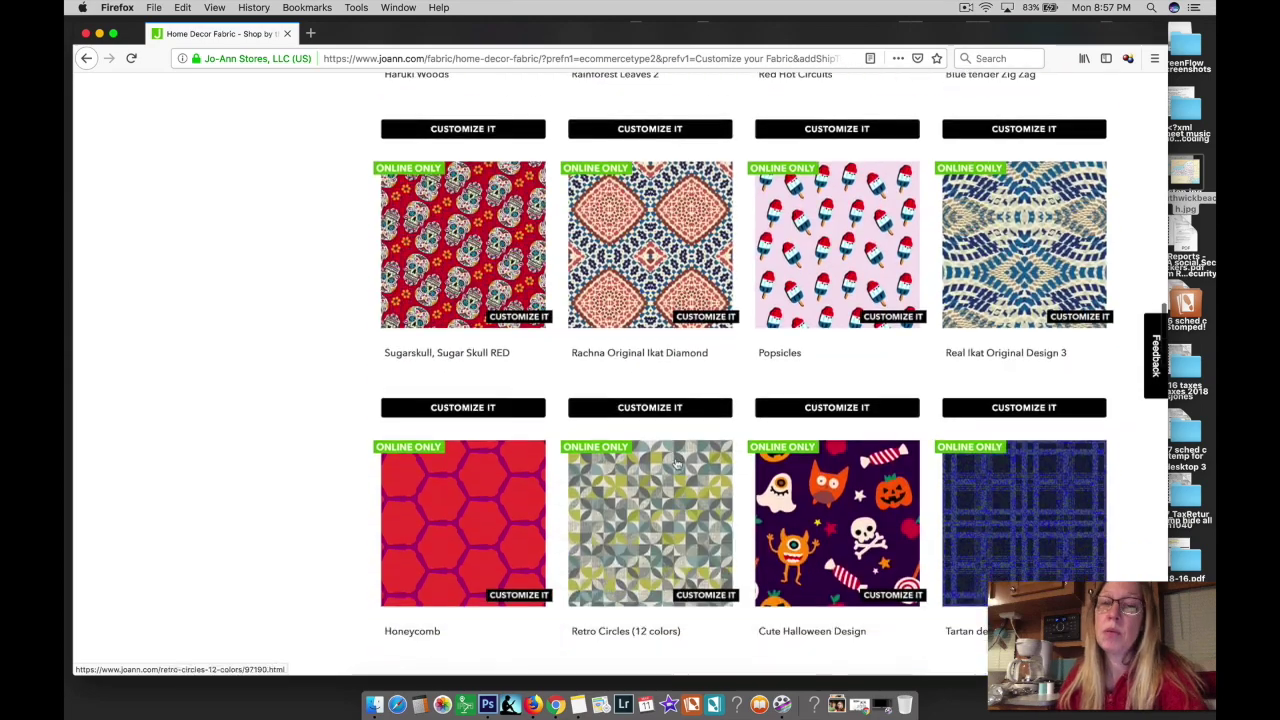
scroll(676, 463, down, 8)
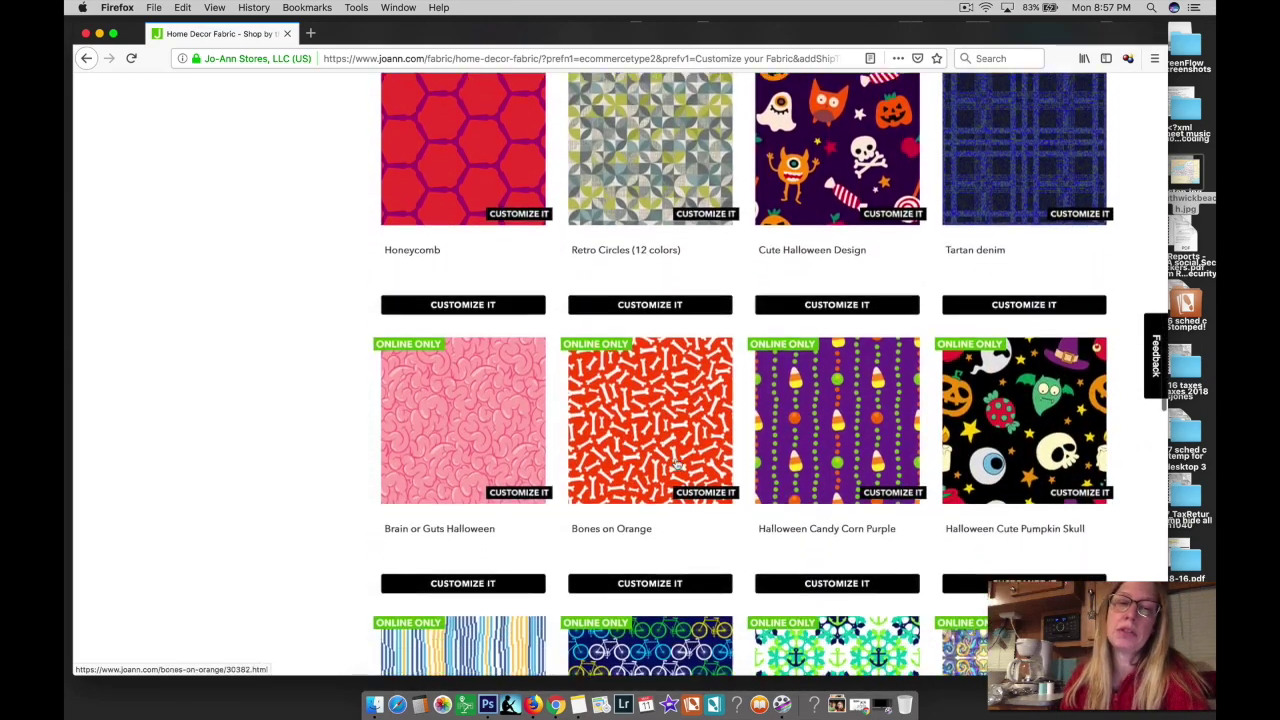
scroll(676, 463, down, 7)
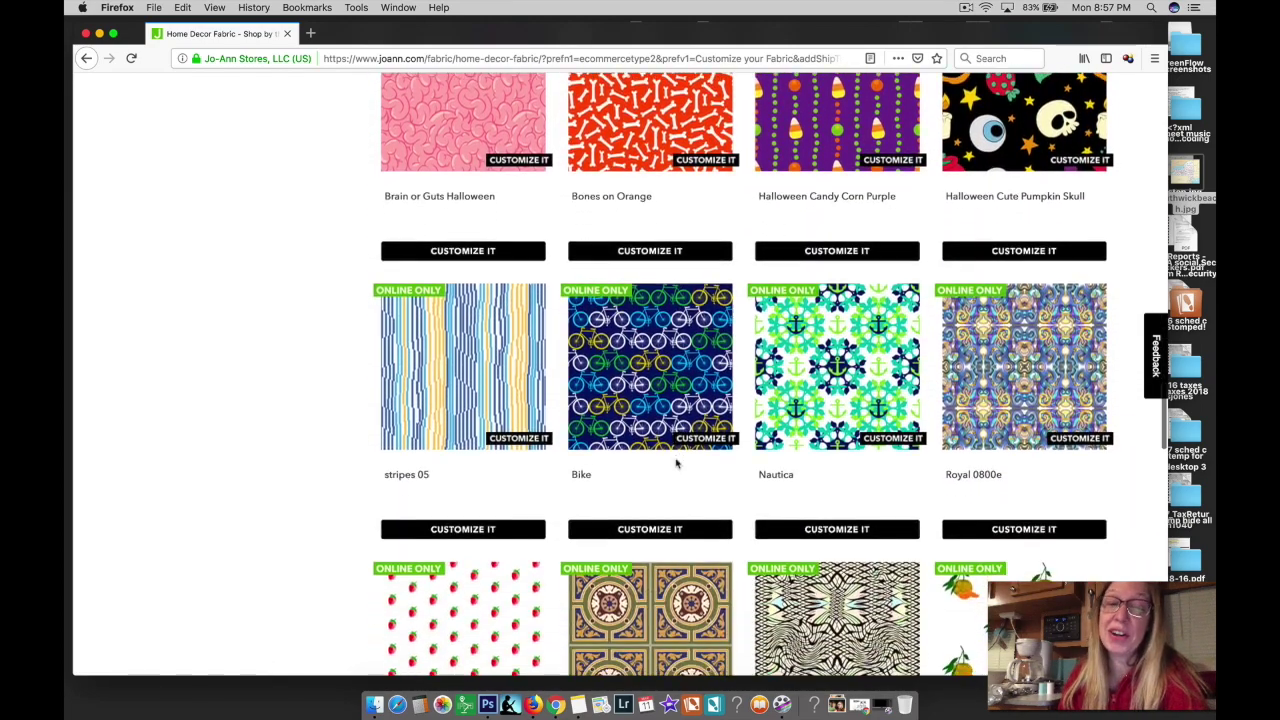
scroll(676, 463, down, 7)
scroll(676, 463, up, 20)
scroll(676, 463, up, 20)
scroll(676, 463, down, 10)
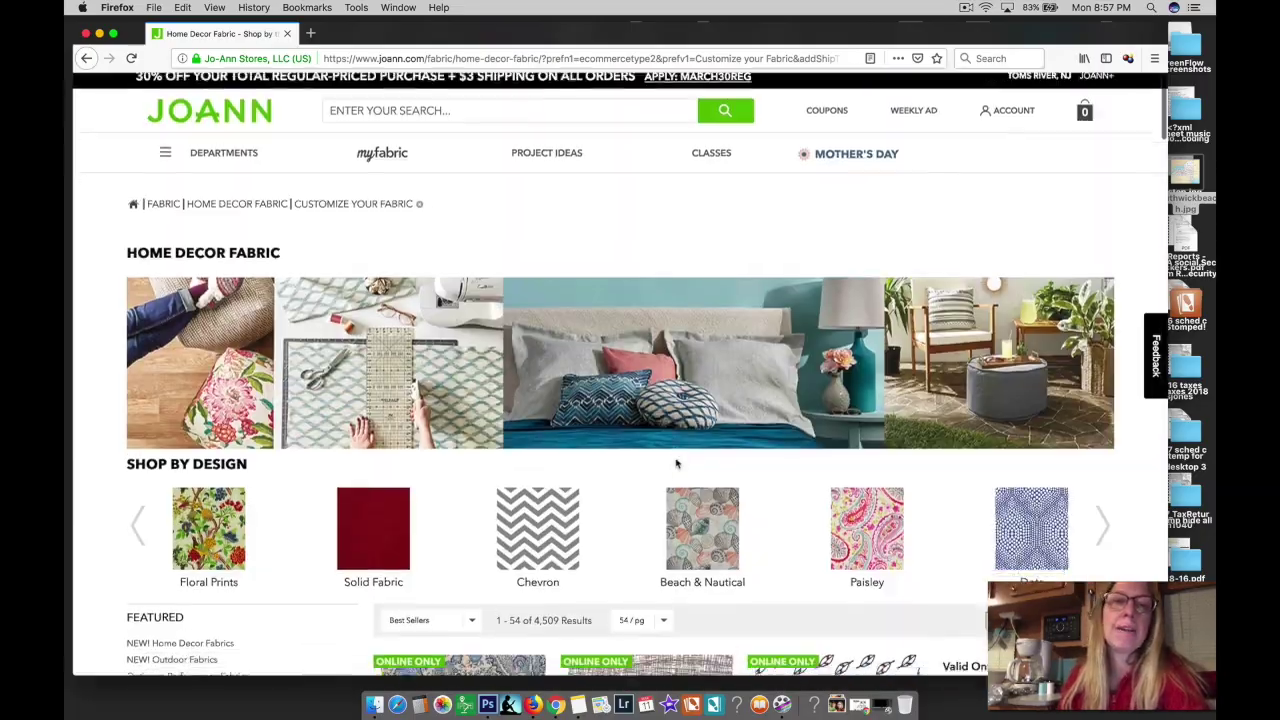
scroll(676, 463, down, 7)
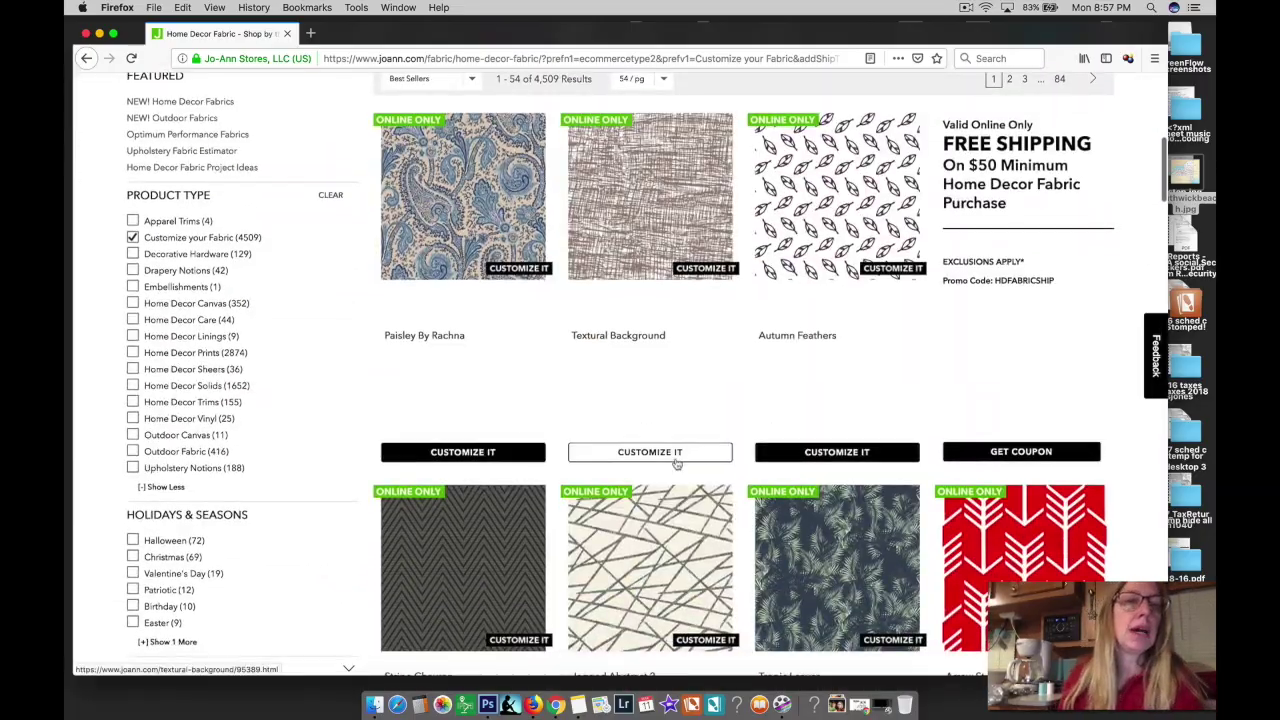
scroll(676, 463, up, 15)
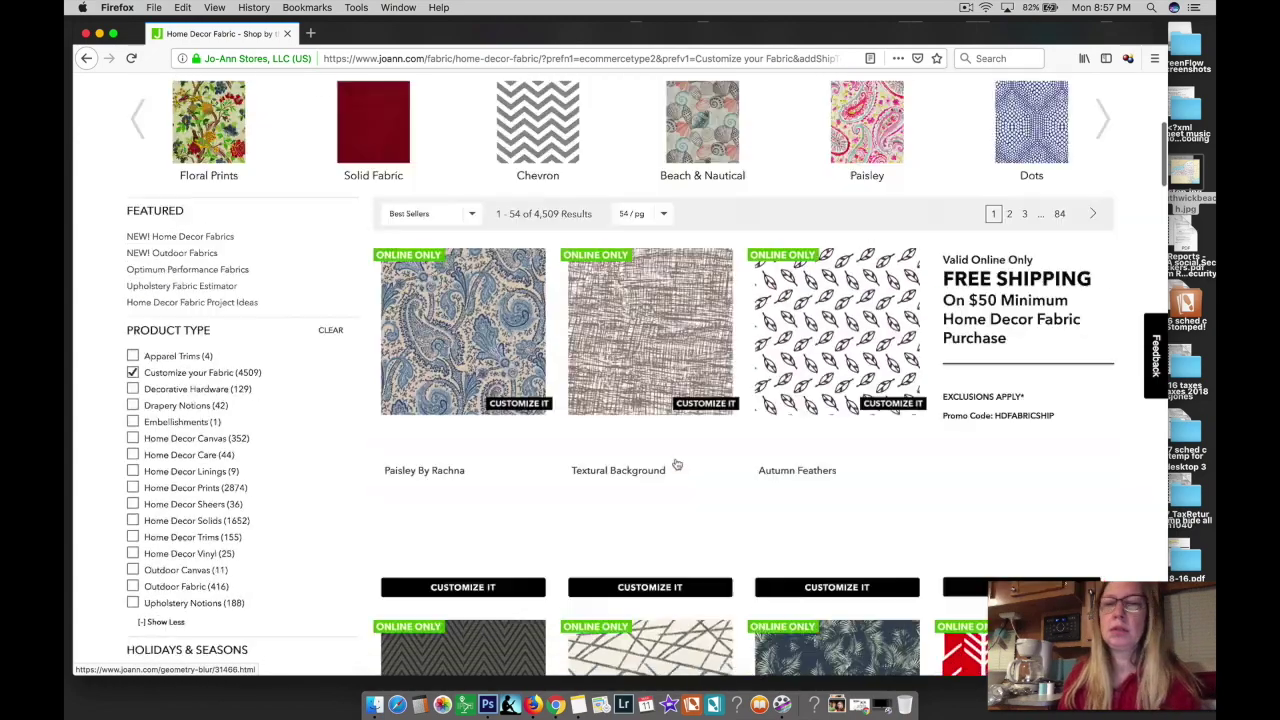
Step: Search the store for MONDO
click(540, 126)
text(MONDO)
key(Return)
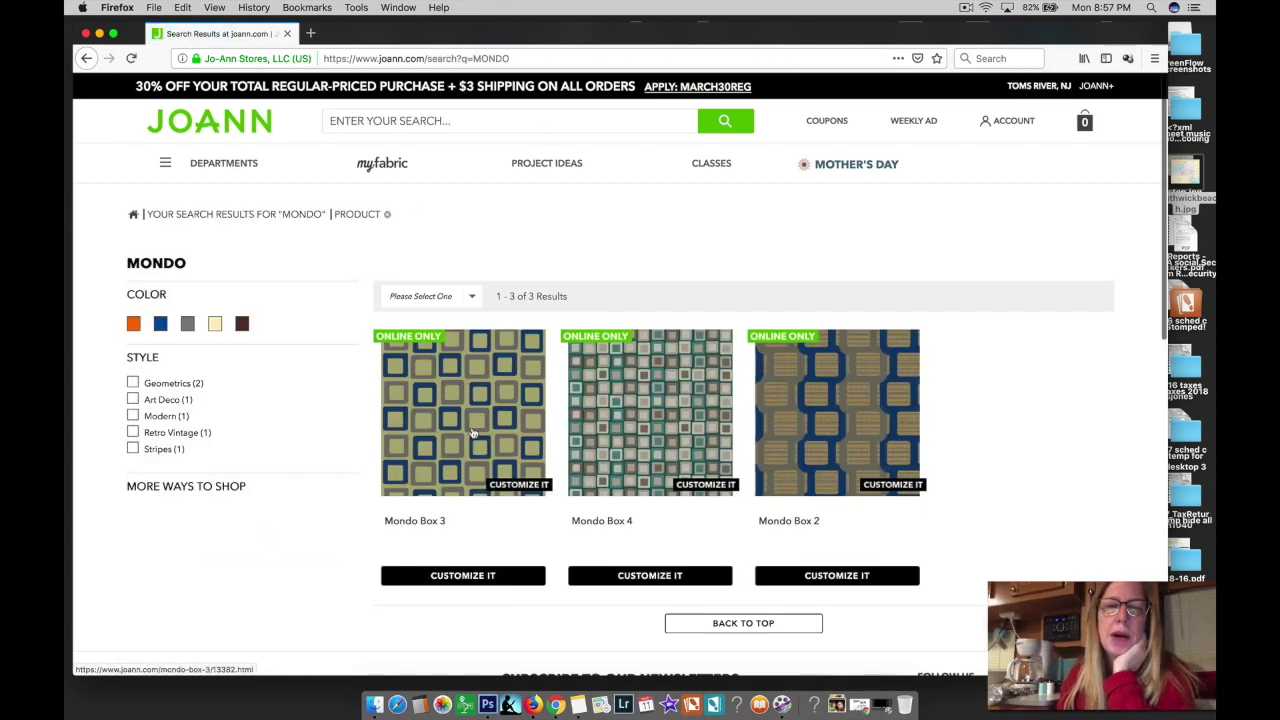
Step: Open the Mondo Box 3 fabric and start customizing its design
click(480, 578)
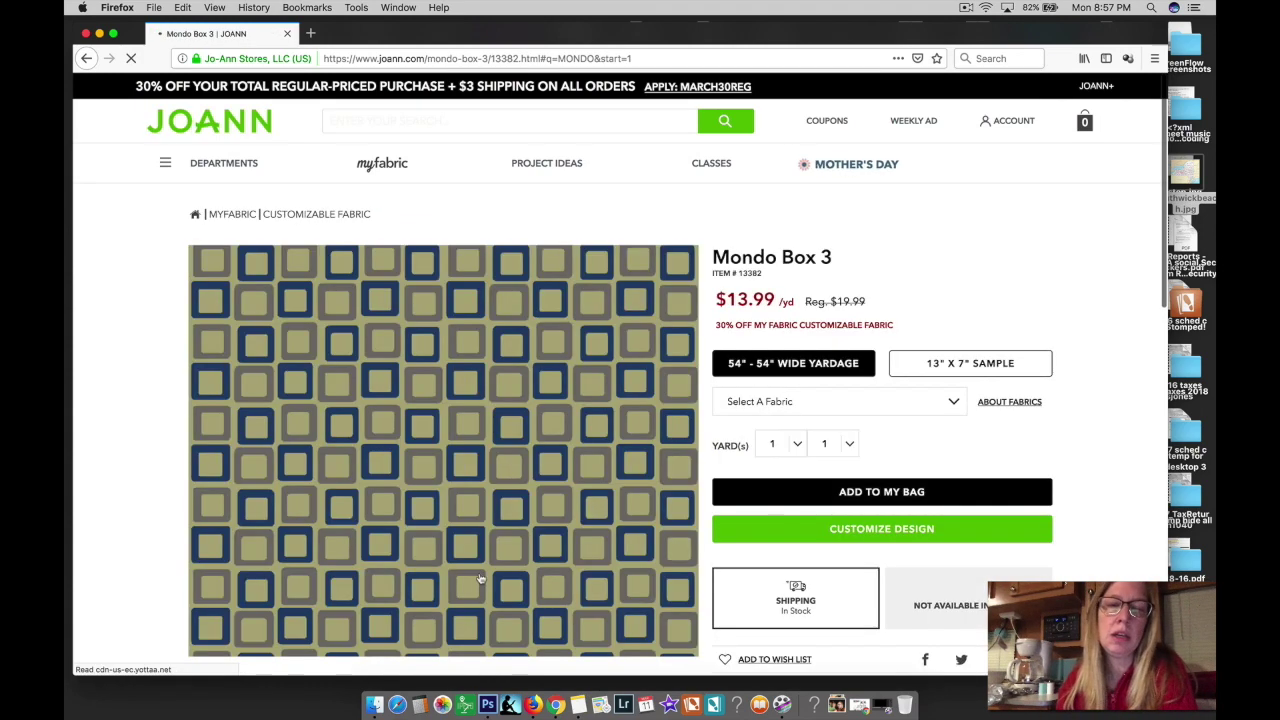
scroll(396, 430, down, 2)
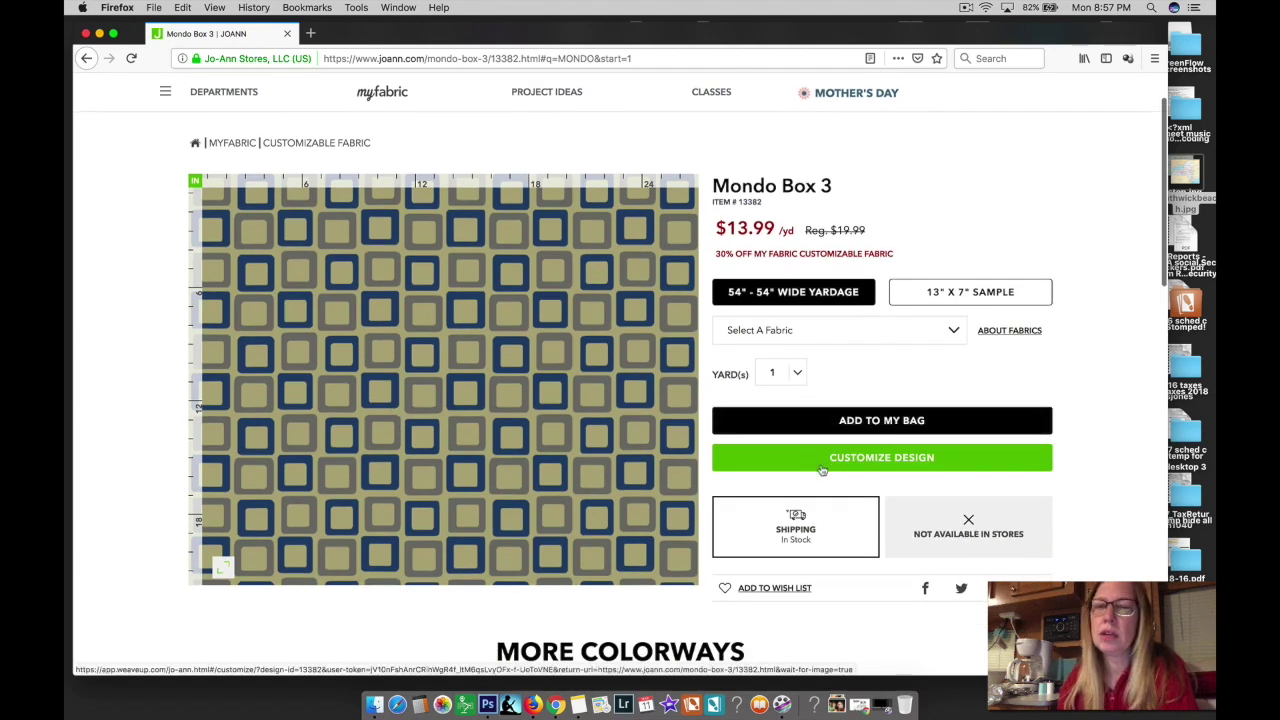
click(815, 463)
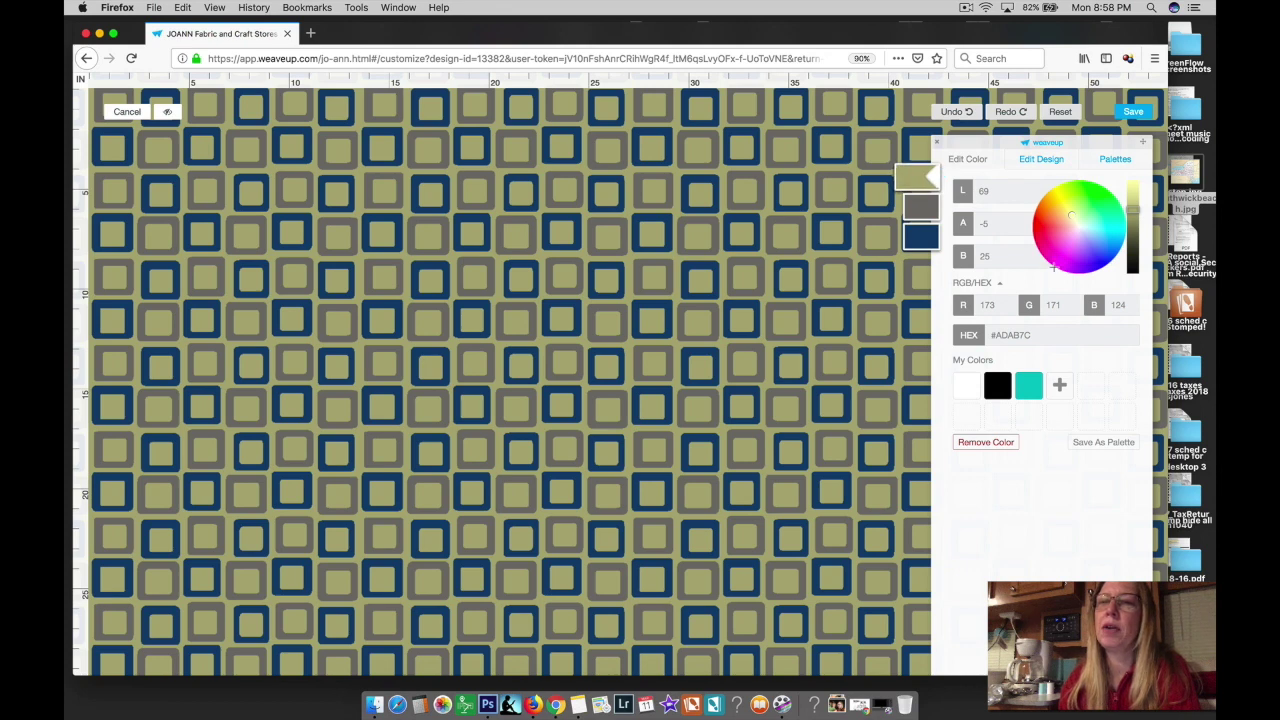
Step: Try several blue-green hues for the pattern's olive color and settle on turquoise, about #7CE0CF
click(1089, 225)
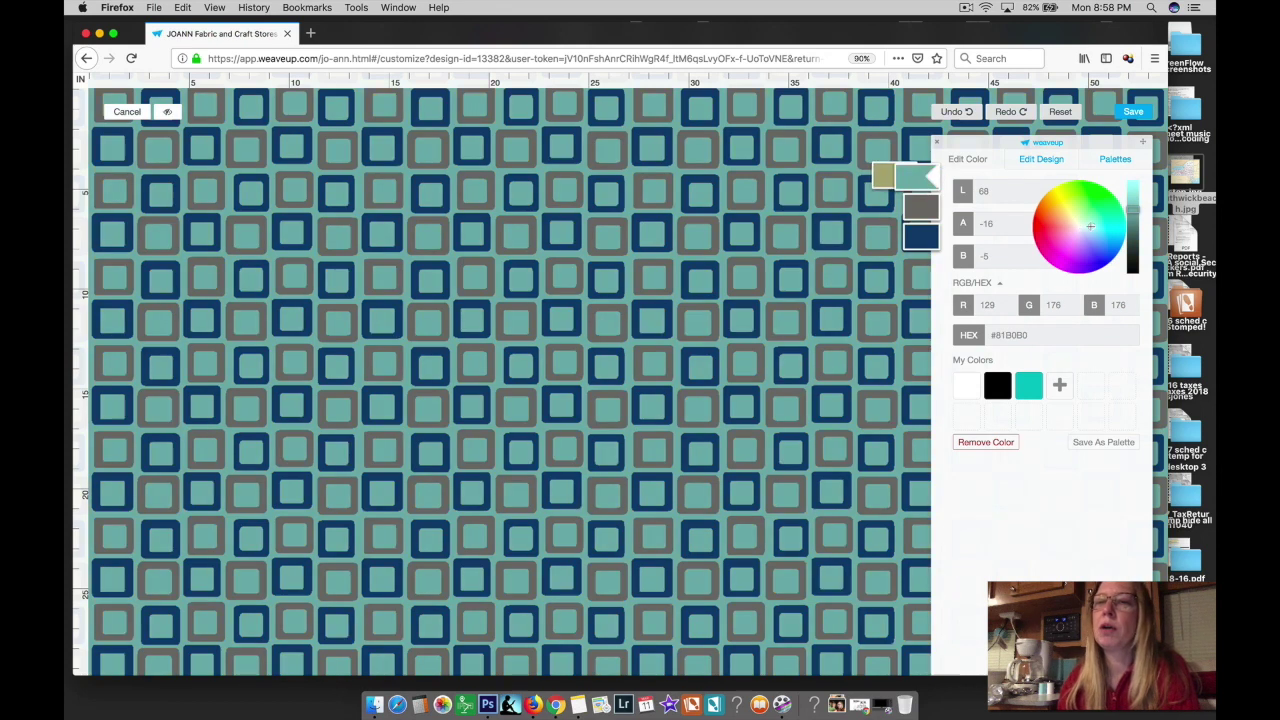
click(1099, 224)
click(1097, 223)
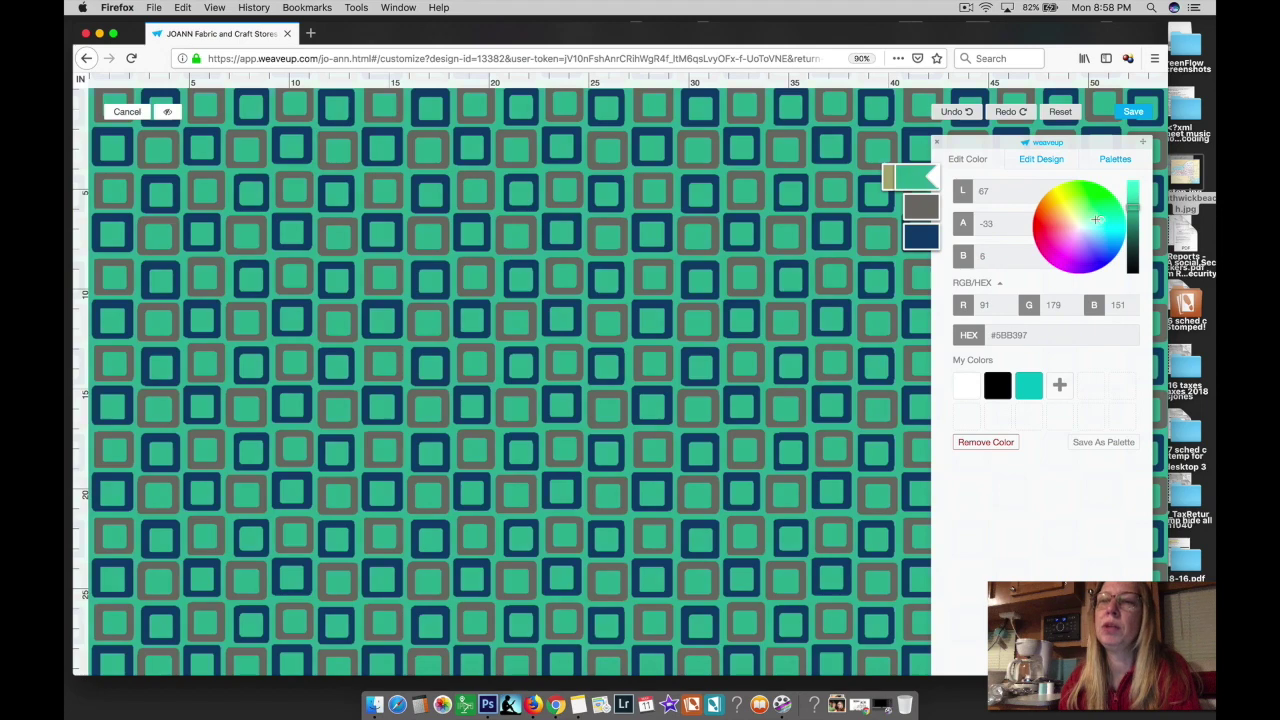
click(1095, 223)
click(1092, 210)
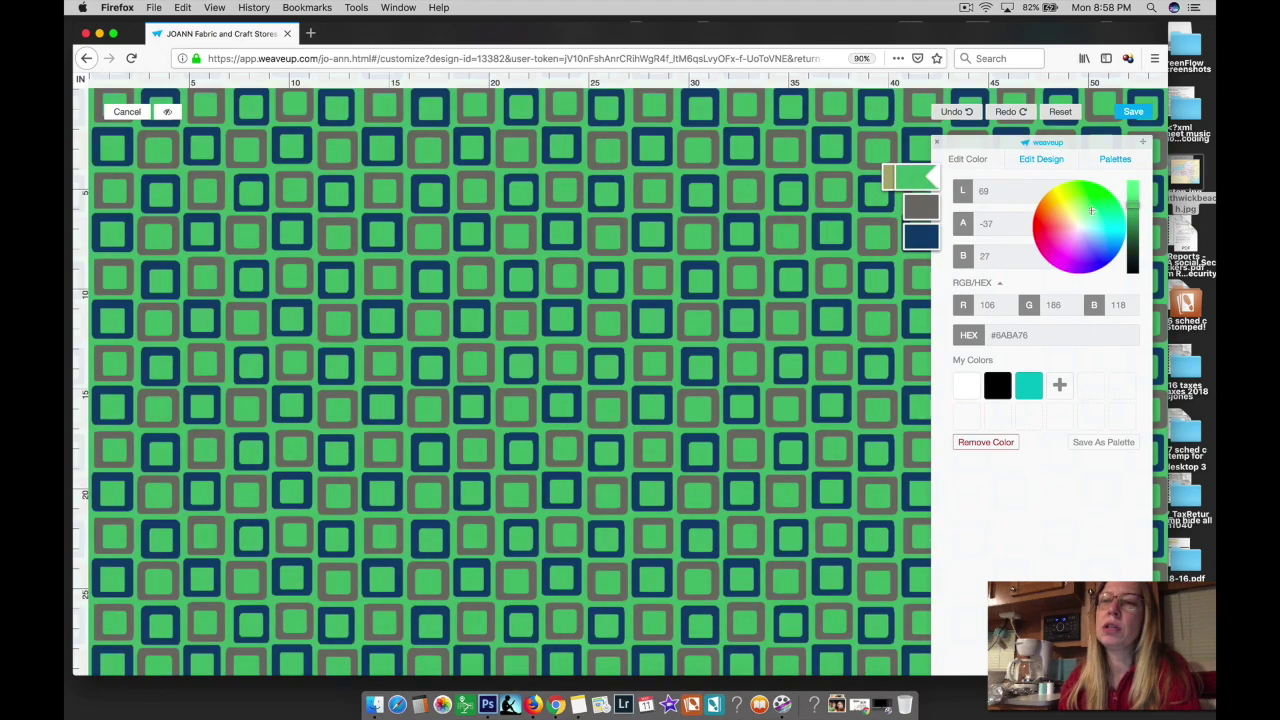
click(1099, 227)
mouse_move(1089, 226)
mouse_down()
mouse_move(1092, 210)
mouse_move(1108, 232)
mouse_move(1095, 218)
mouse_move(1088, 228)
mouse_move(1098, 224)
mouse_up()
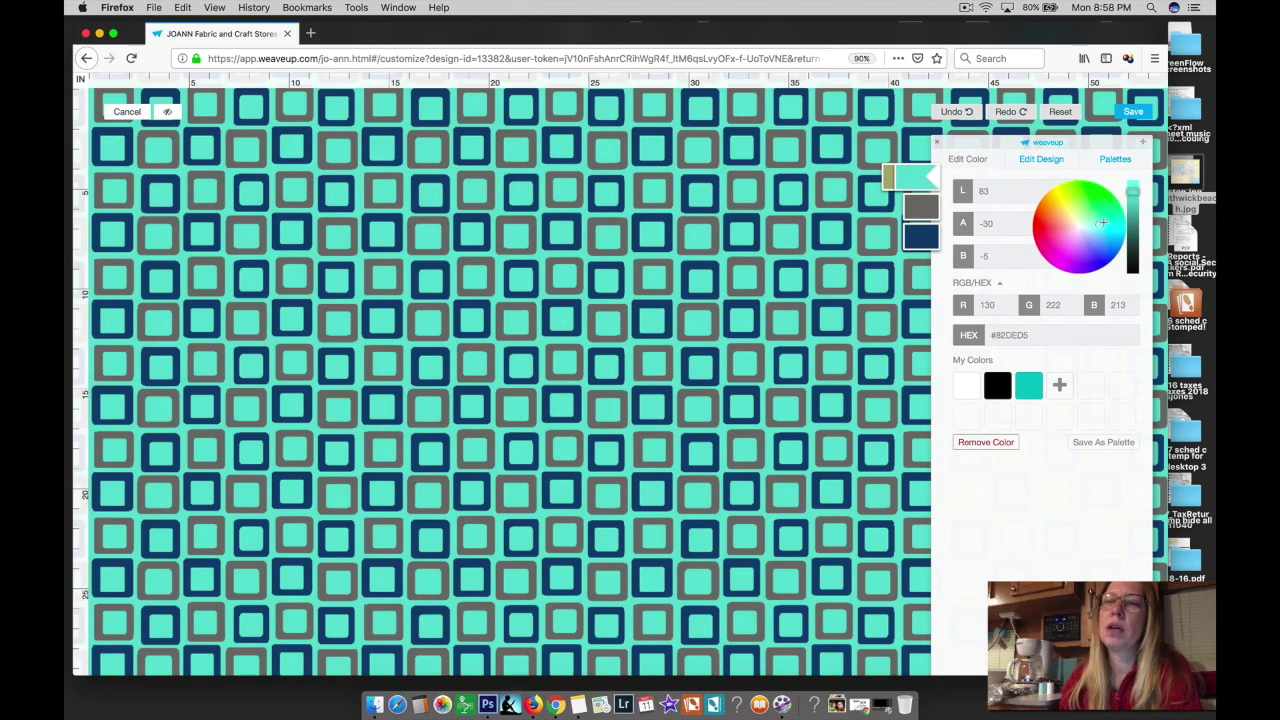
drag(1098, 223, 1100, 223)
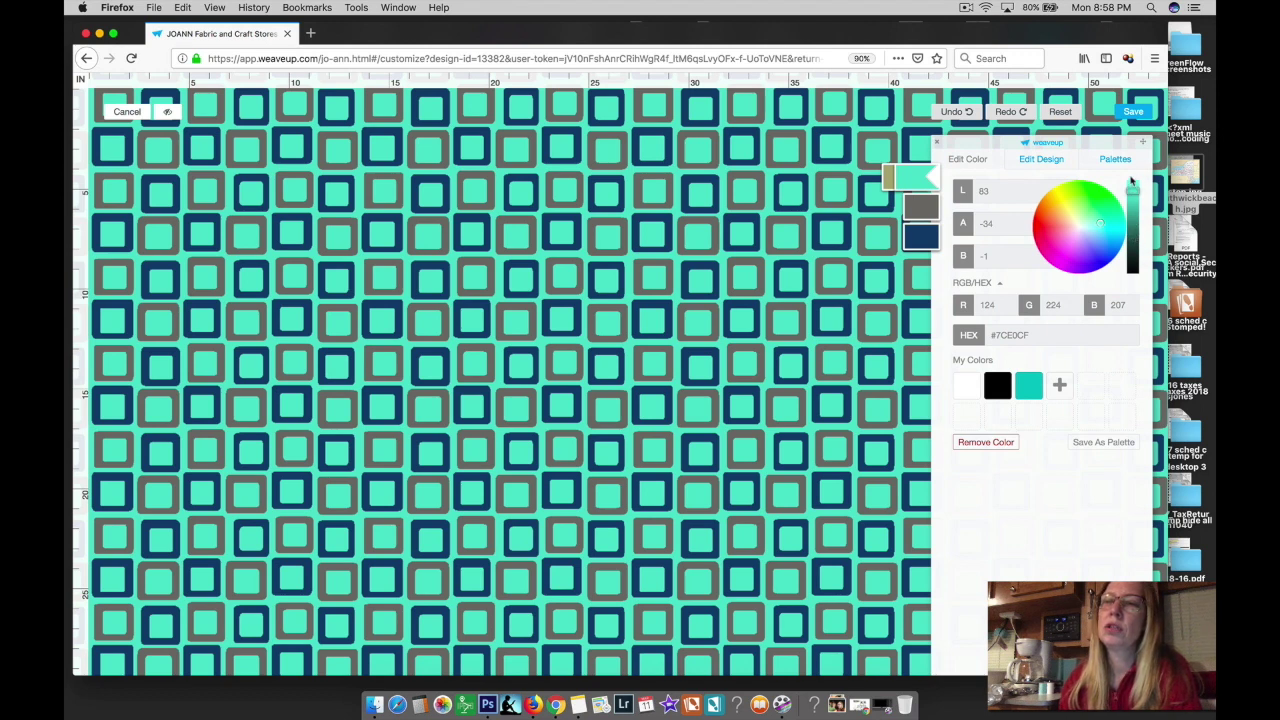
Step: Brighten the turquoise base color and fine-tune its hue to a light aqua, about #83FFEC
drag(1134, 191, 1134, 184)
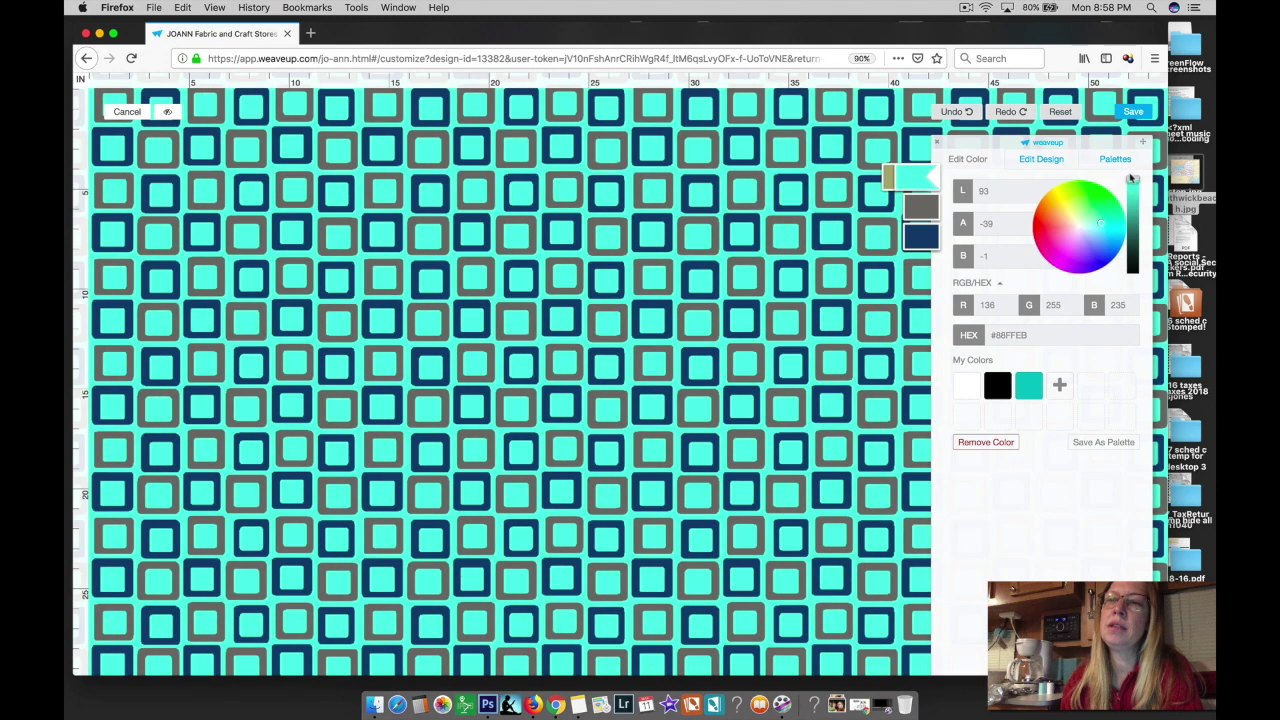
mouse_move(1132, 178)
mouse_down()
mouse_move(1133, 221)
mouse_move(1132, 180)
mouse_up()
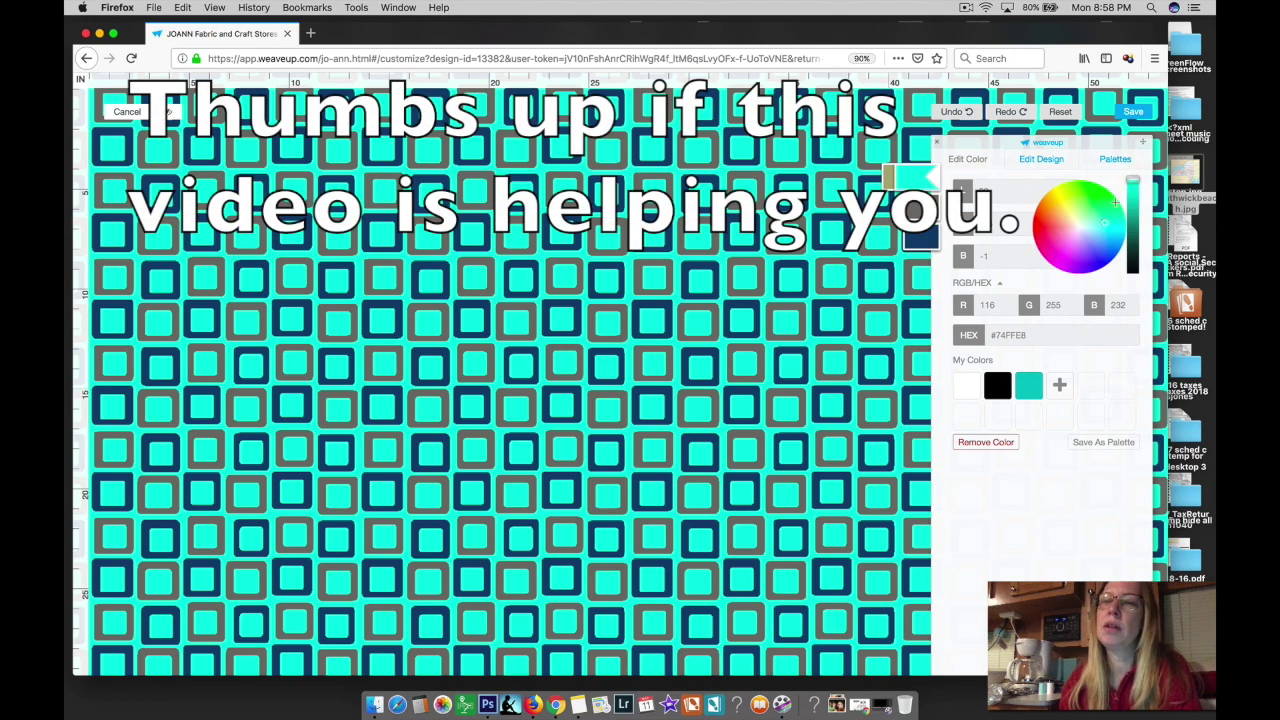
drag(1107, 226, 1100, 223)
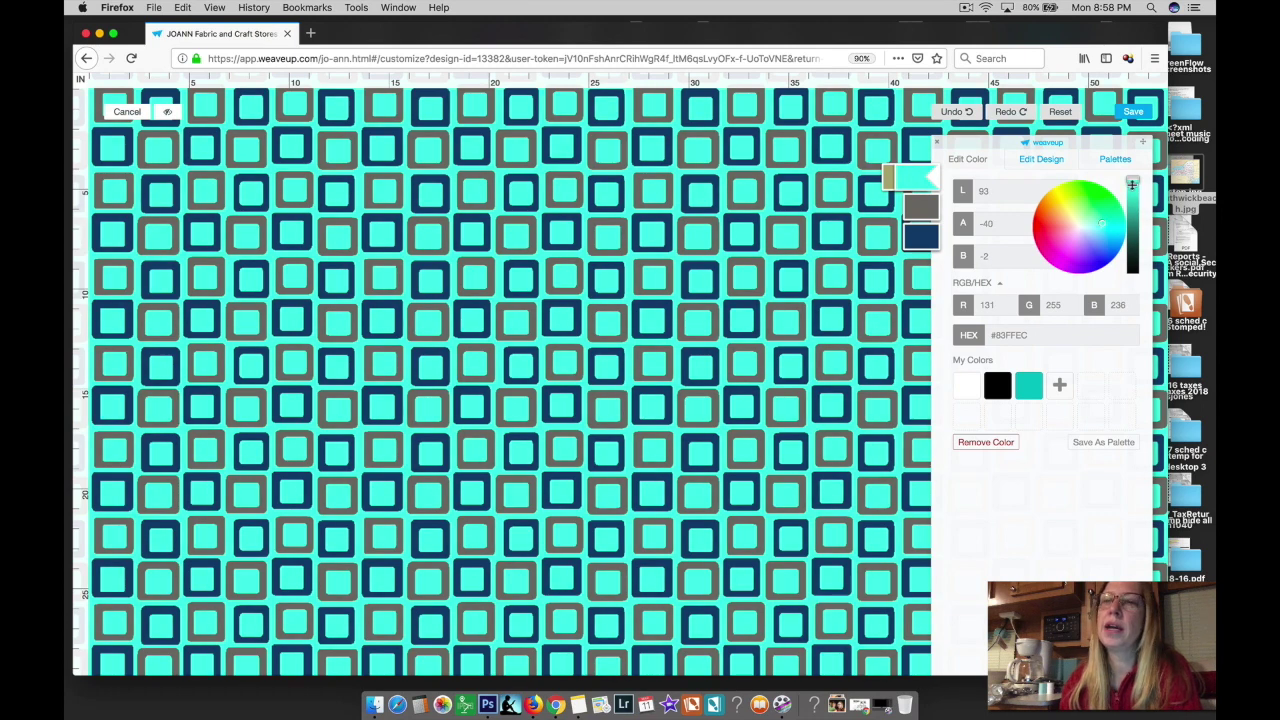
Step: Recolor the gray squares to a slightly darker aqua, about #5FEDD8
click(920, 206)
click(1096, 229)
drag(1096, 229, 1106, 223)
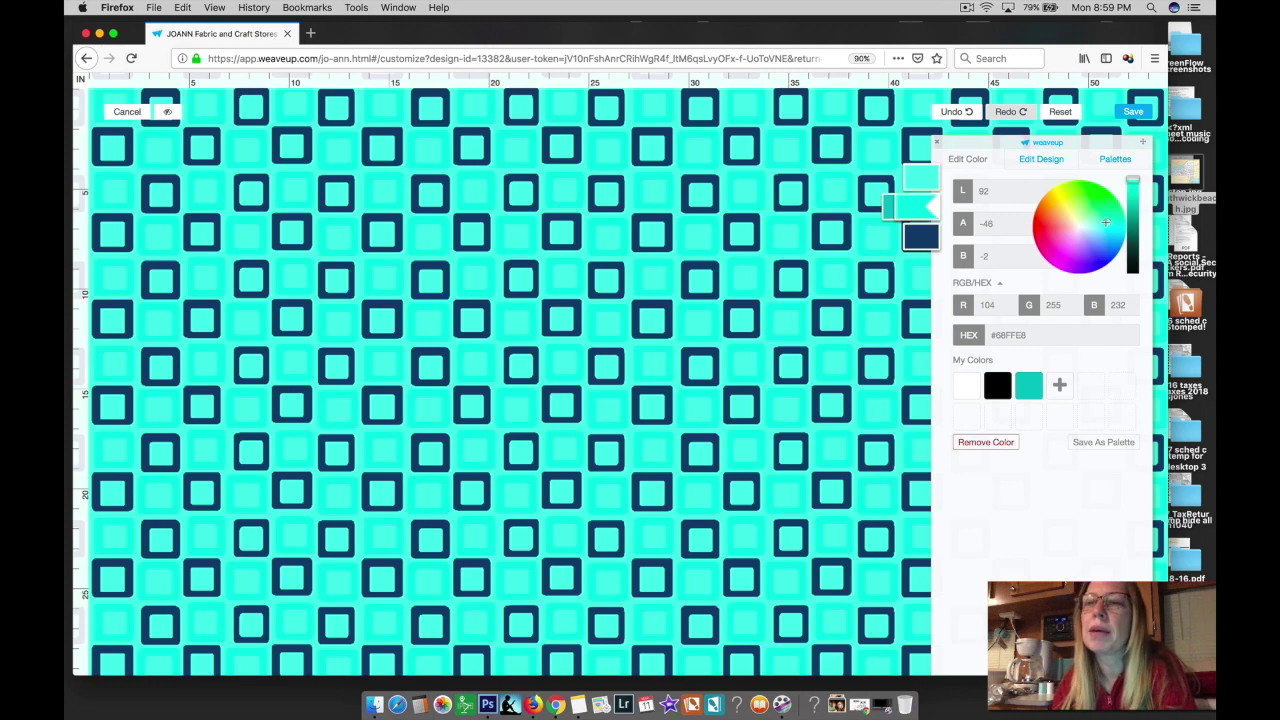
drag(1133, 180, 1133, 187)
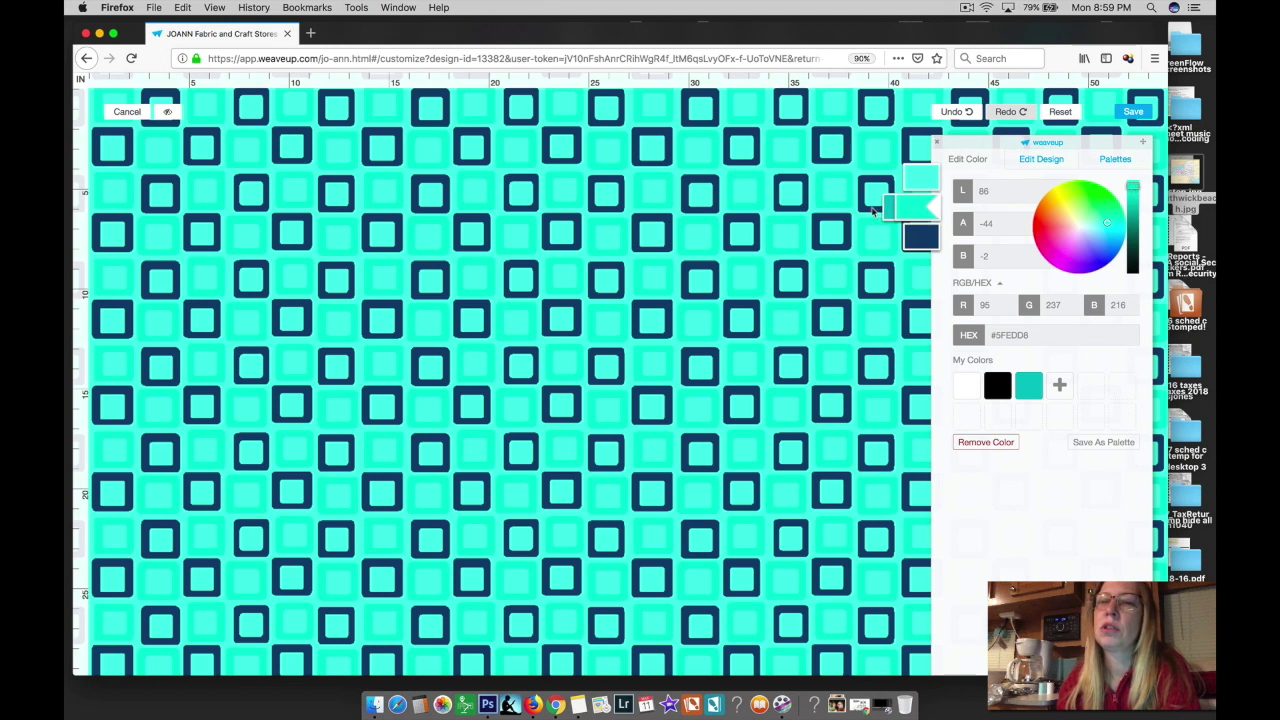
Step: Recolor the navy squares white, trying a pale bluish tint before restoring #FFFFFF
click(872, 268)
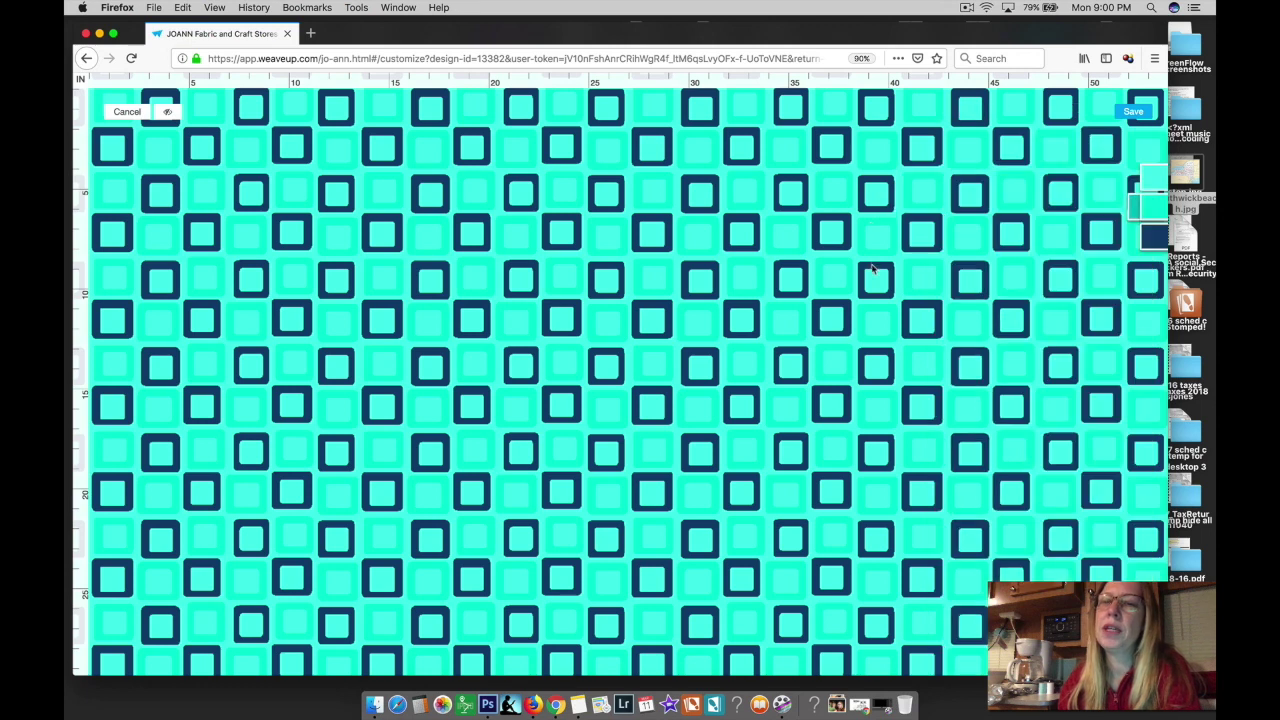
click(1140, 237)
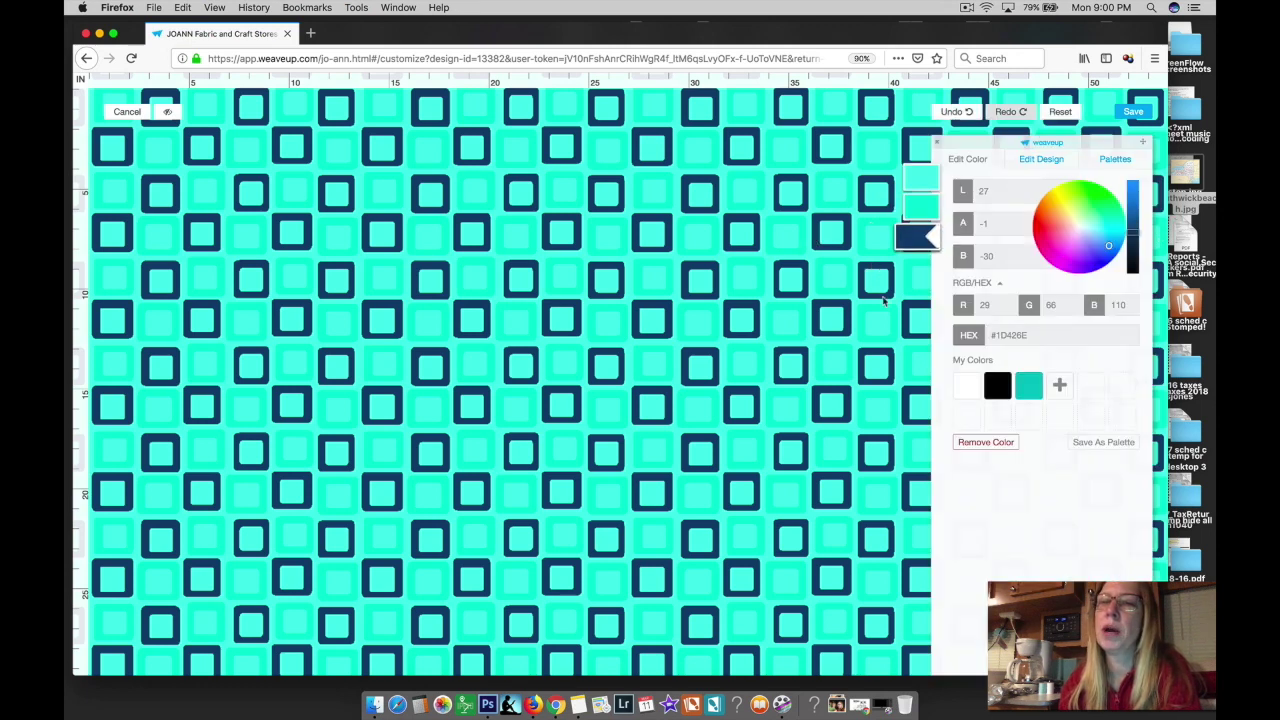
click(966, 388)
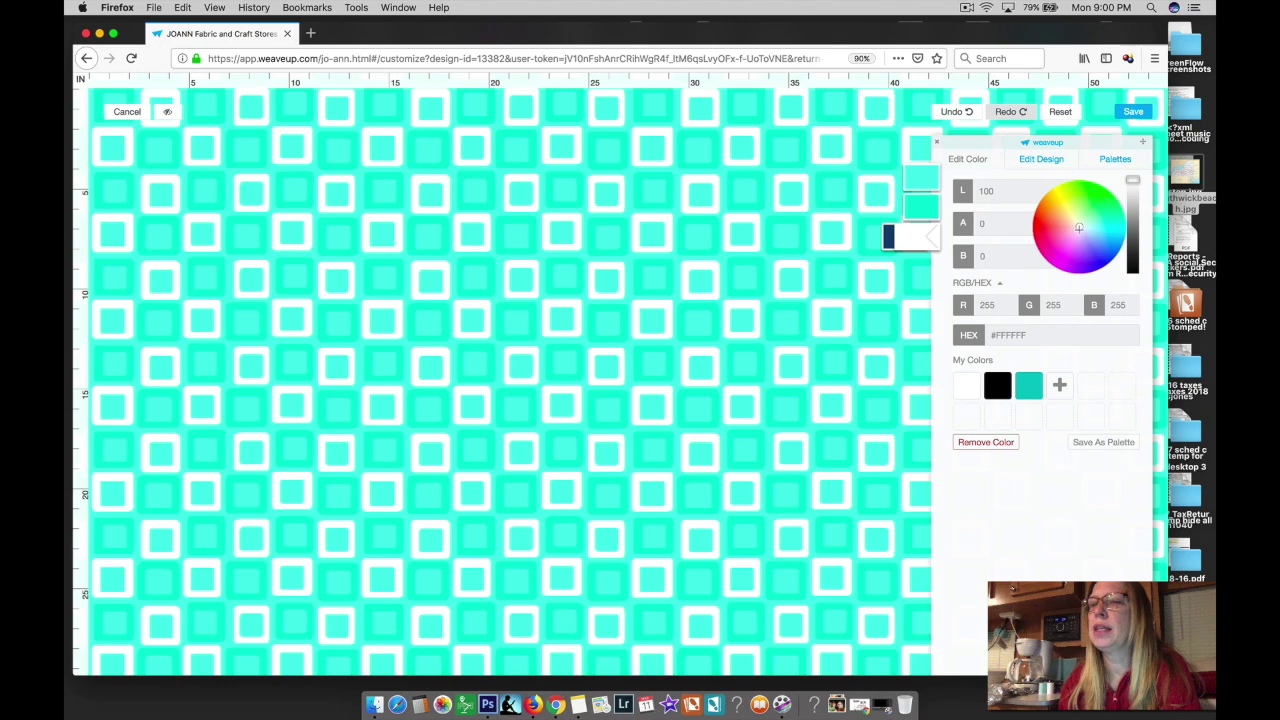
drag(1078, 228, 1080, 229)
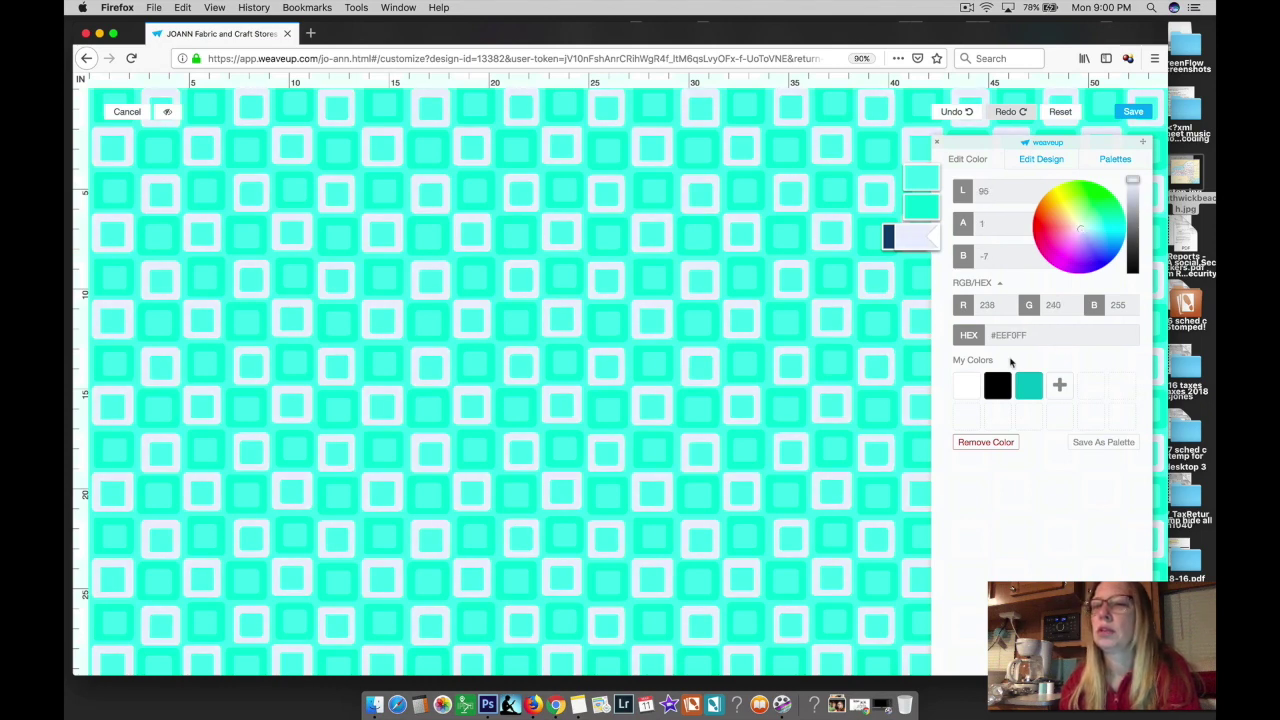
click(966, 388)
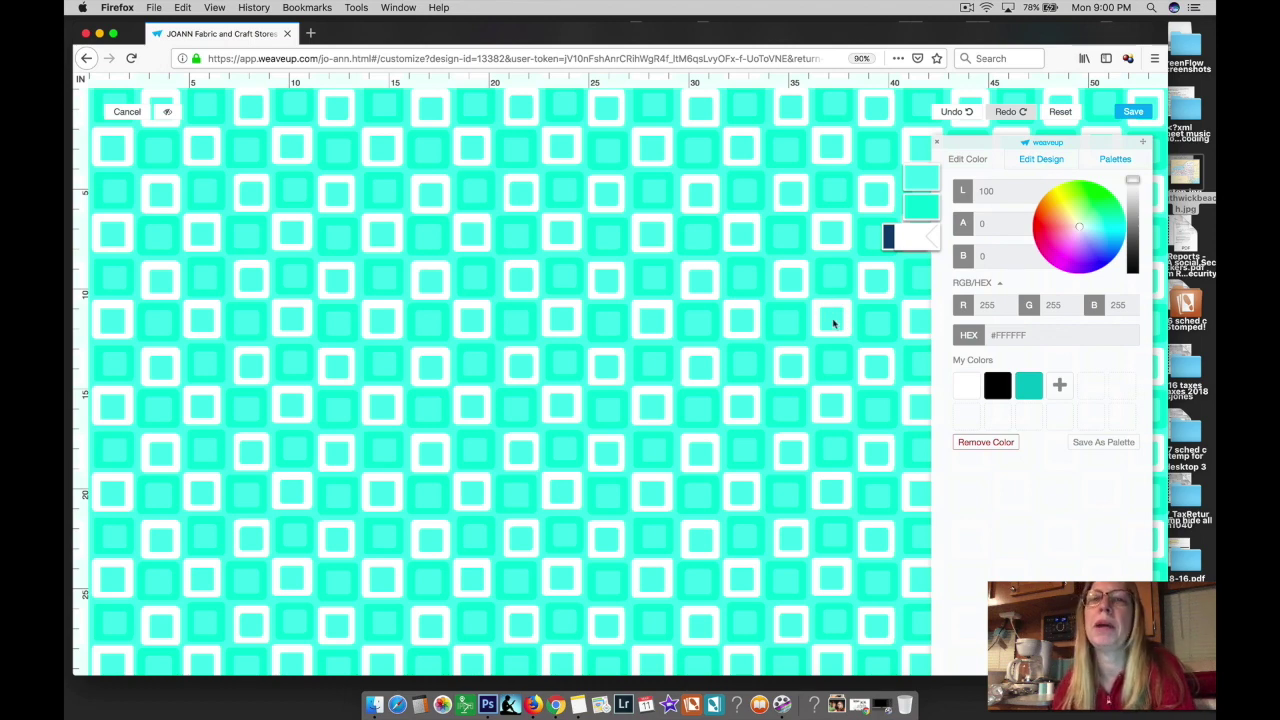
Step: Try the Half-brick, Half-drop and Mirrored repeat types on the pattern and return to Basic
drag(887, 38, 903, 33)
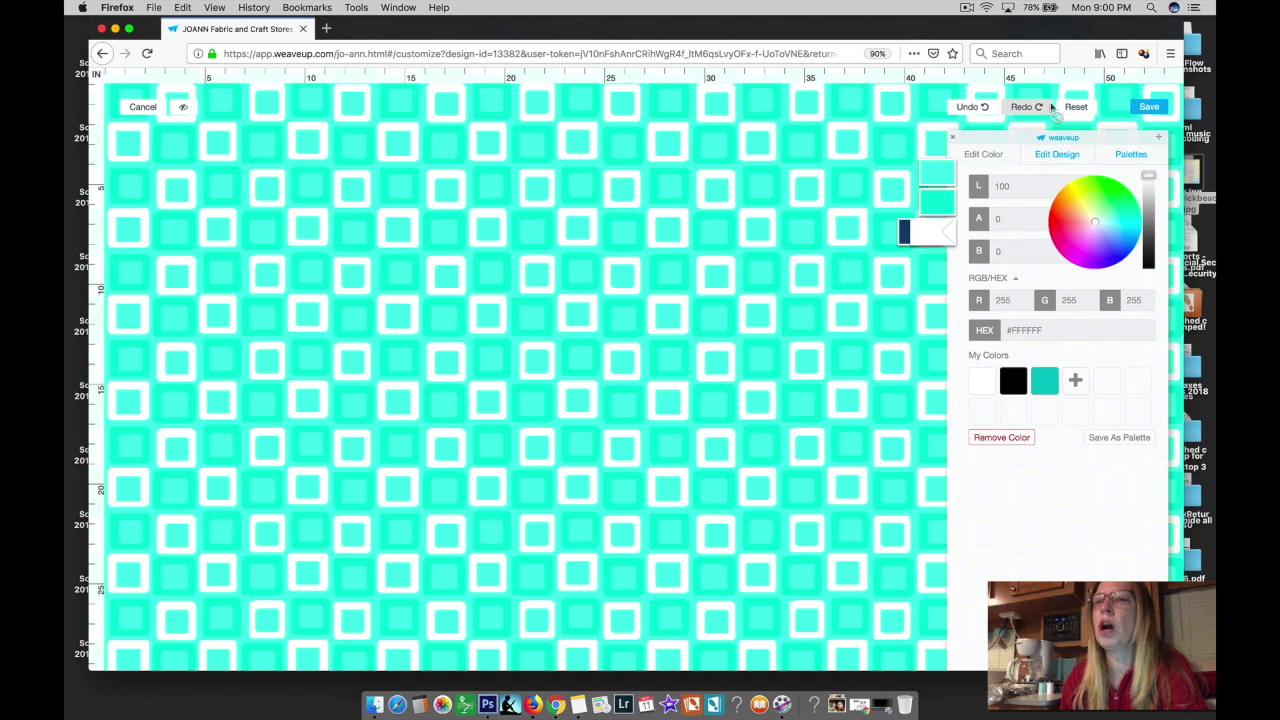
click(1052, 160)
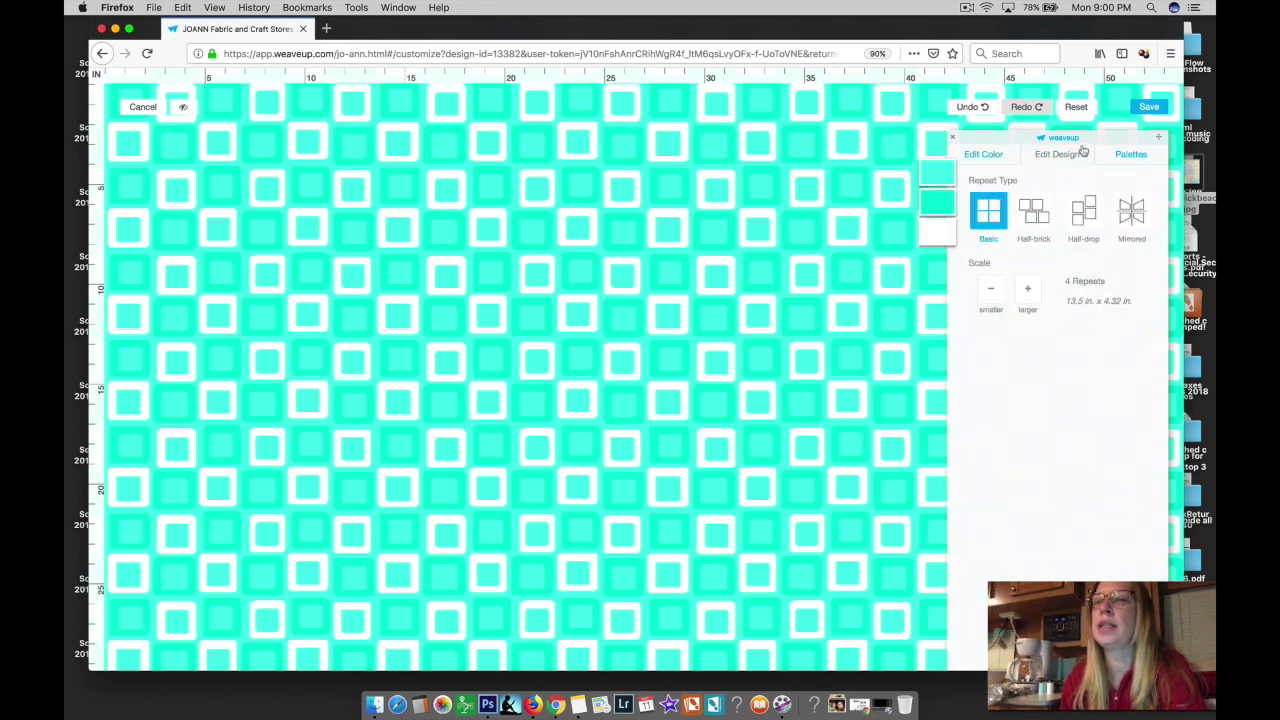
click(1036, 220)
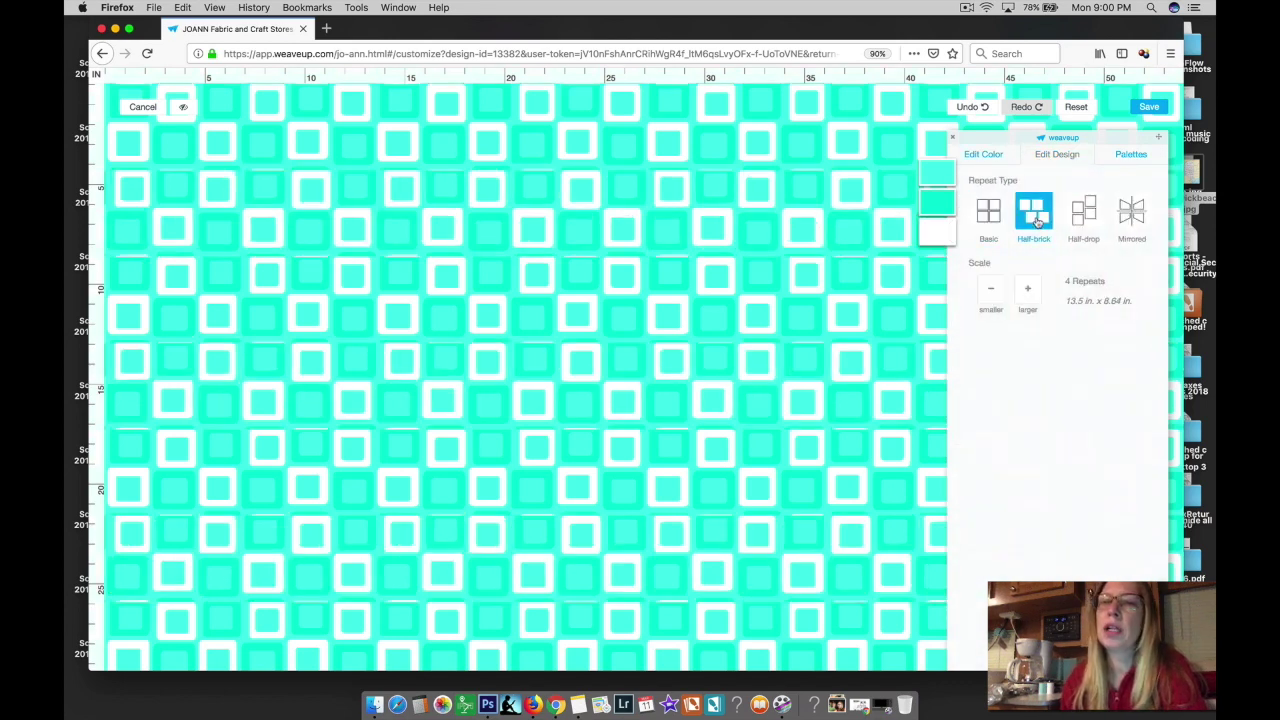
click(1085, 218)
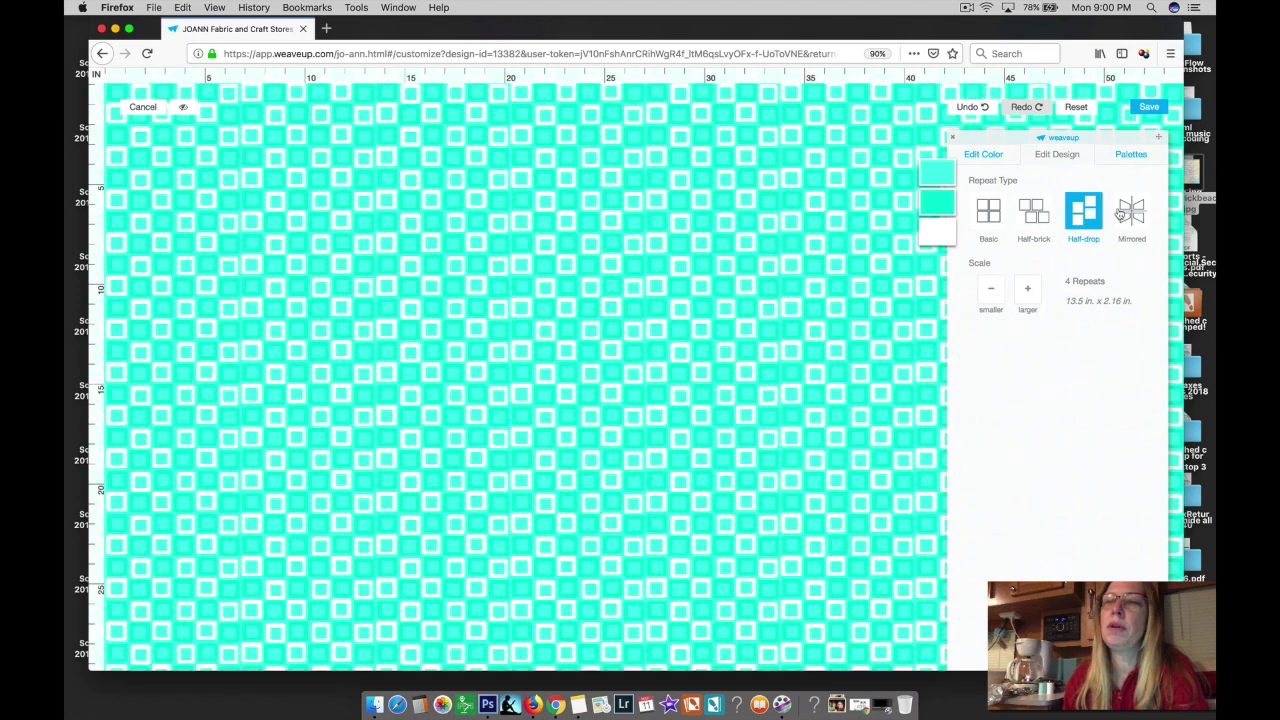
click(1126, 214)
click(989, 216)
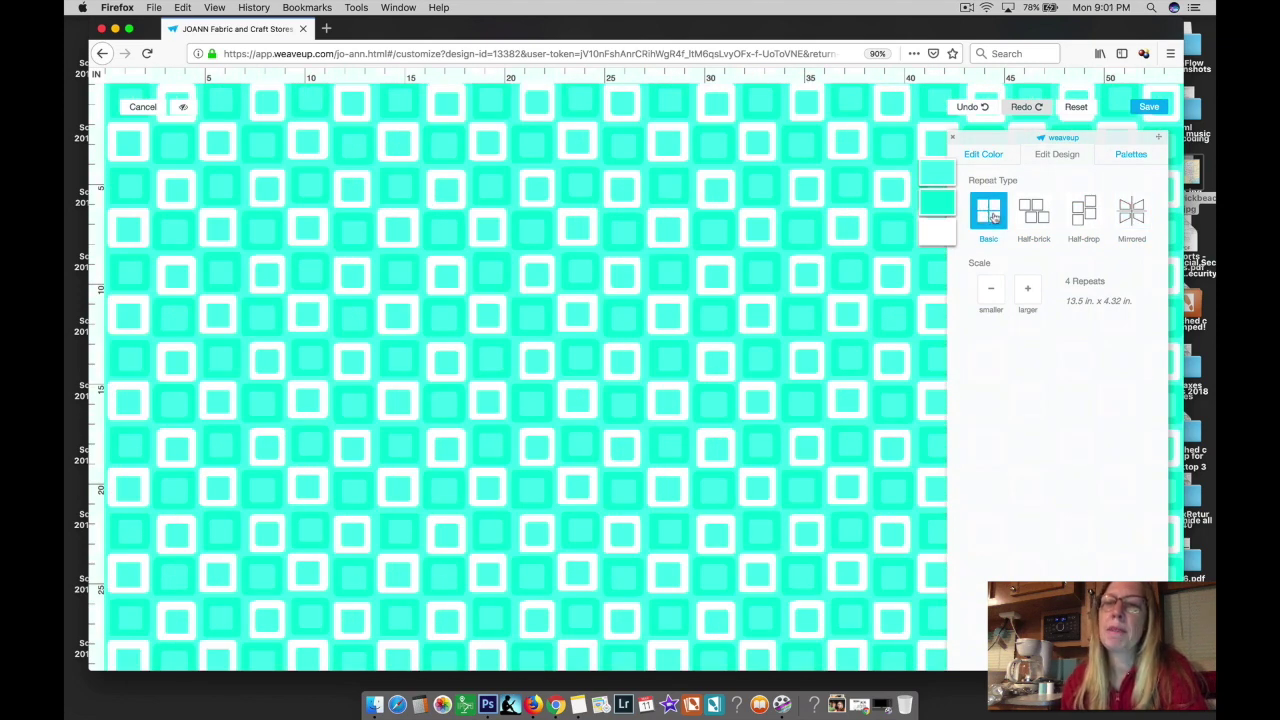
Step: Scale the pattern down to 5 repeats
click(993, 292)
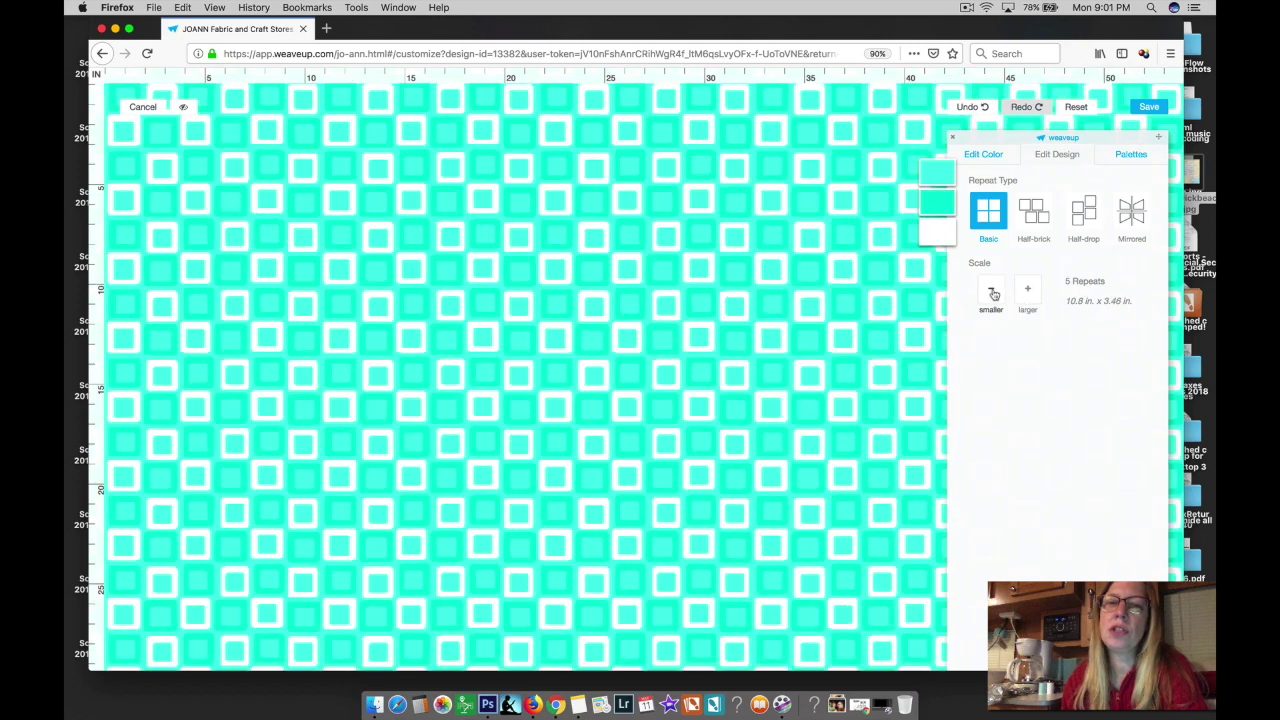
Step: Try shrinking the pattern's scale in stages down to 27 repeats
click(993, 292)
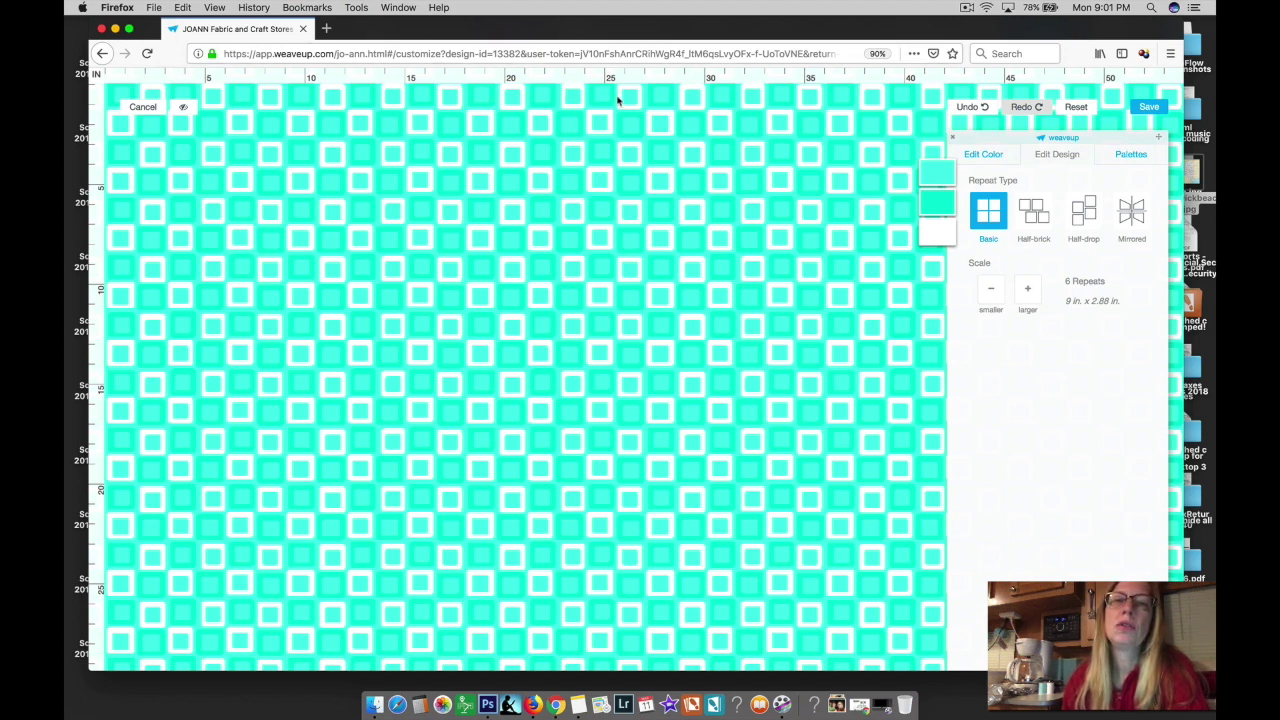
click(991, 289)
click(991, 289)
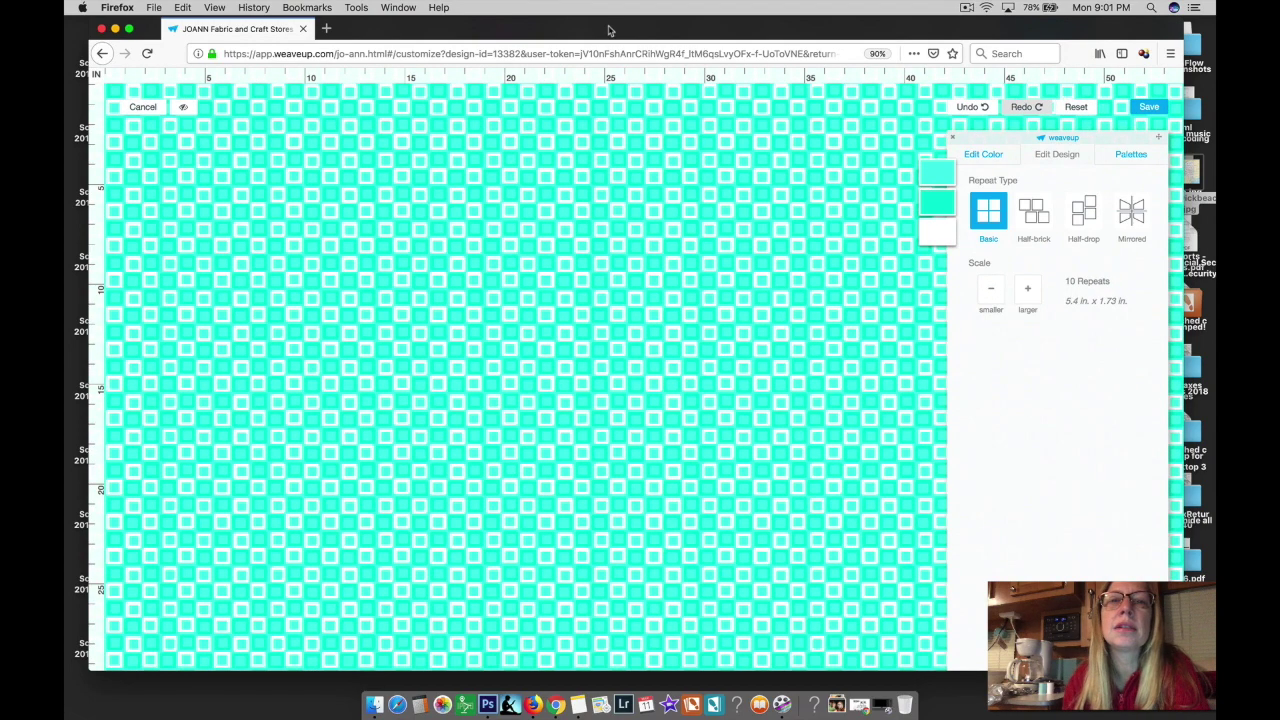
click(991, 289)
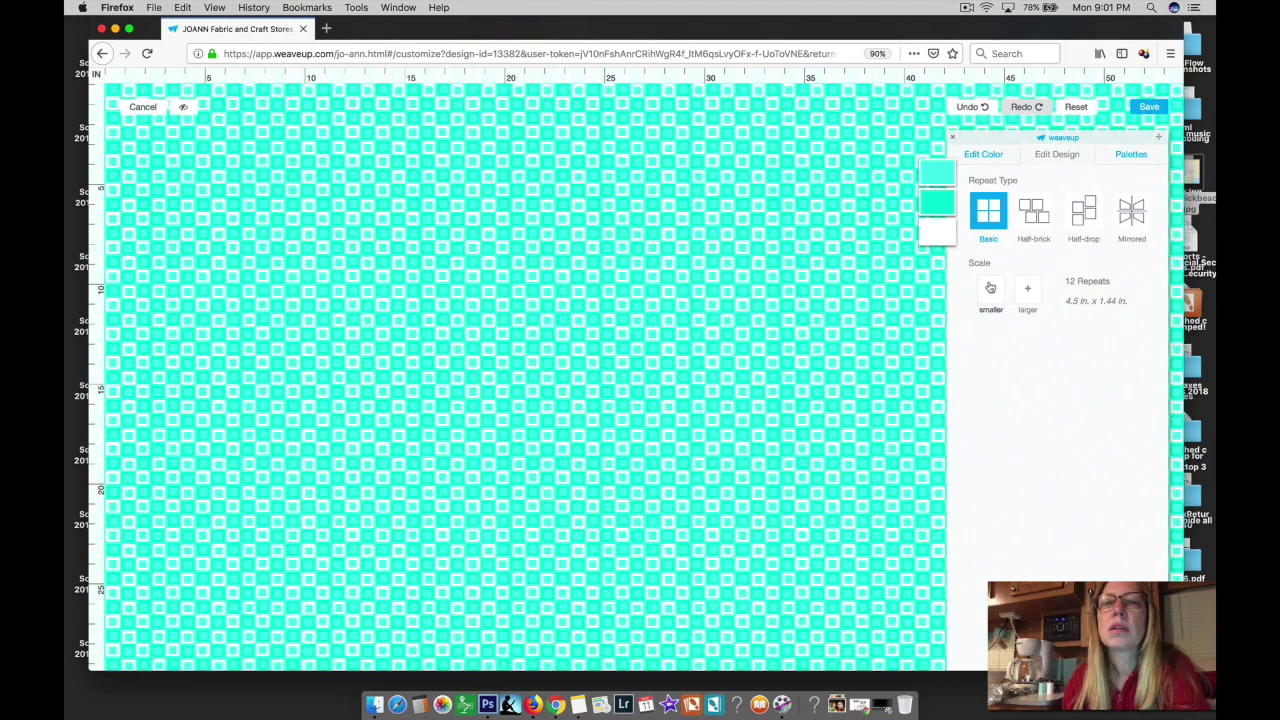
click(991, 289)
click(990, 288)
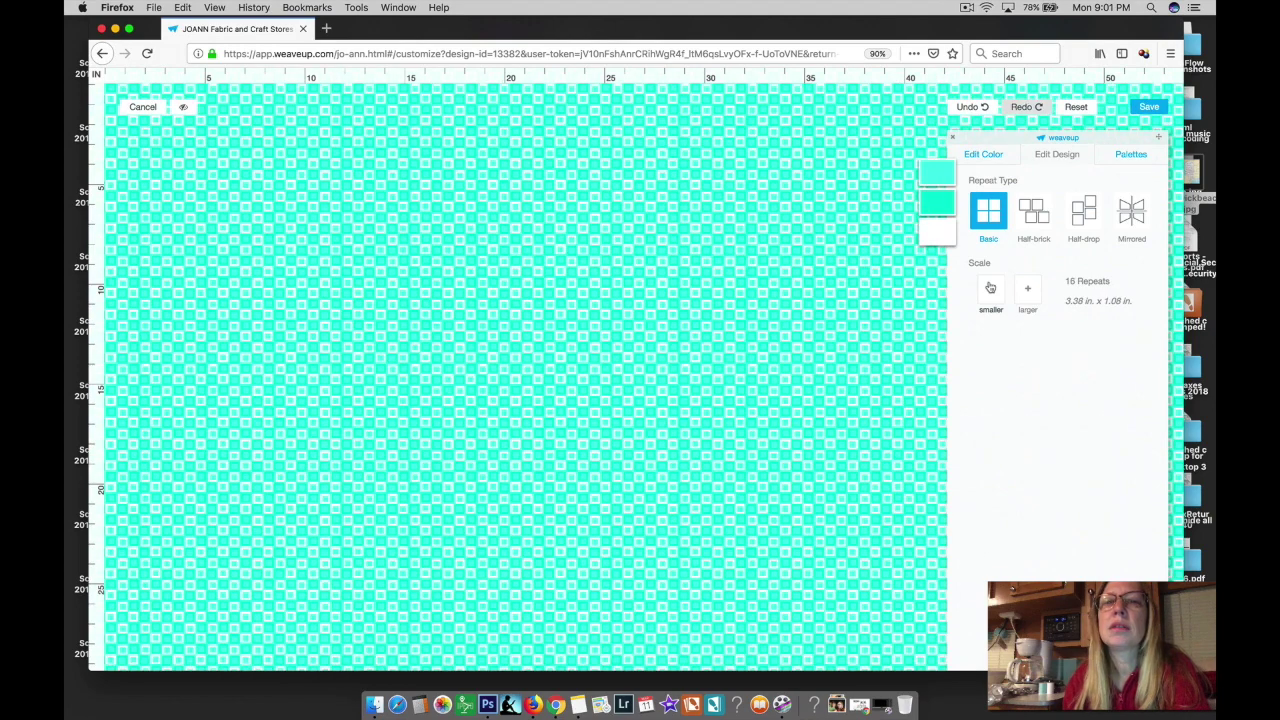
click(990, 288)
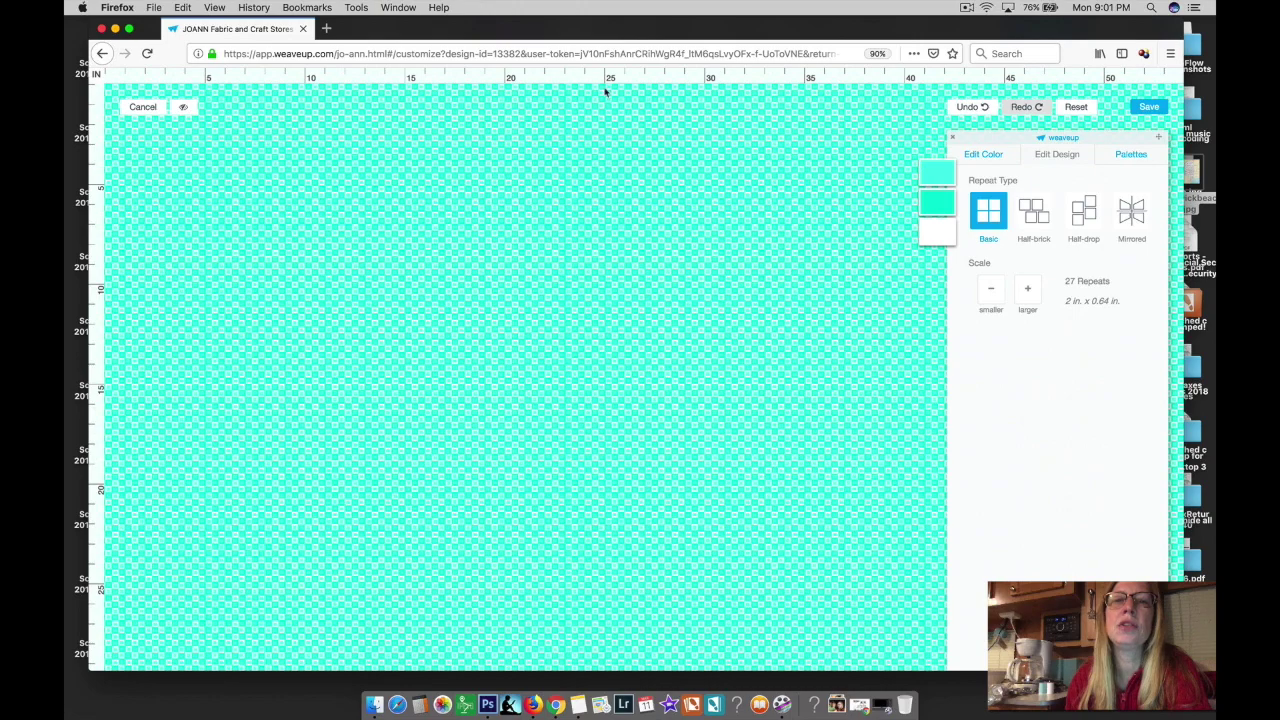
Step: Enlarge the pattern's scale to 4 repeats and save the customized design
click(1029, 290)
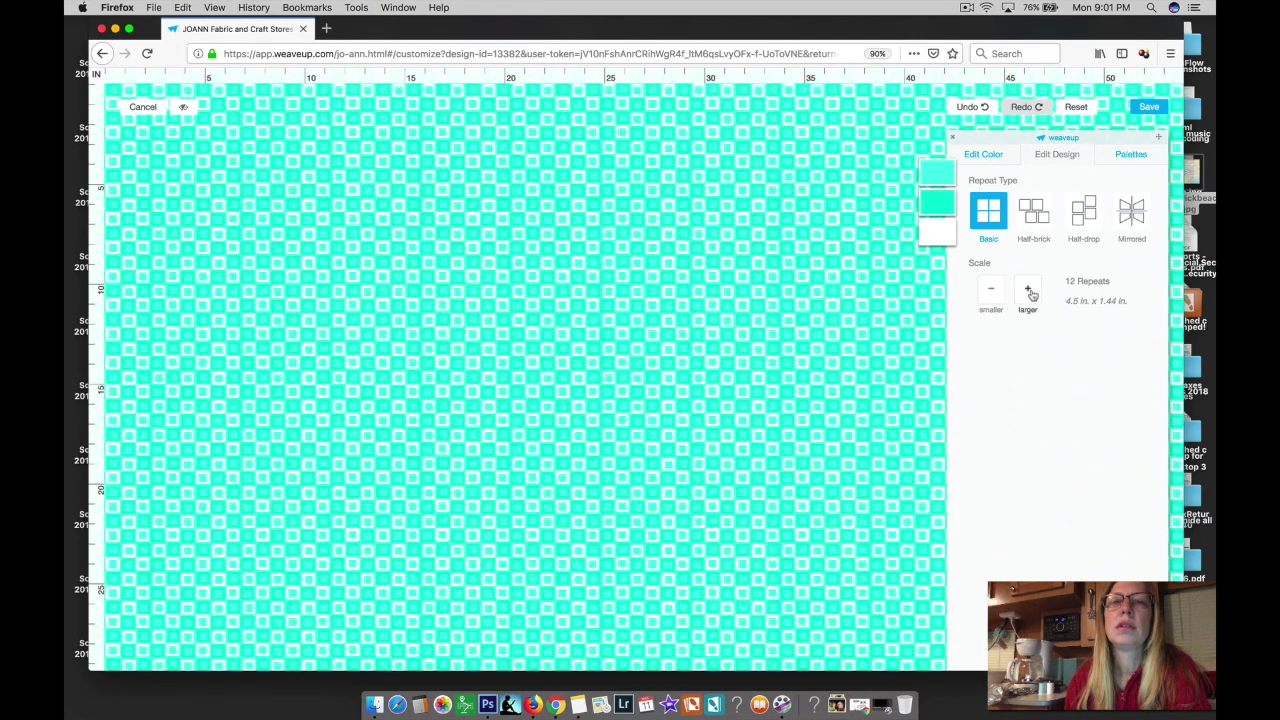
click(1151, 108)
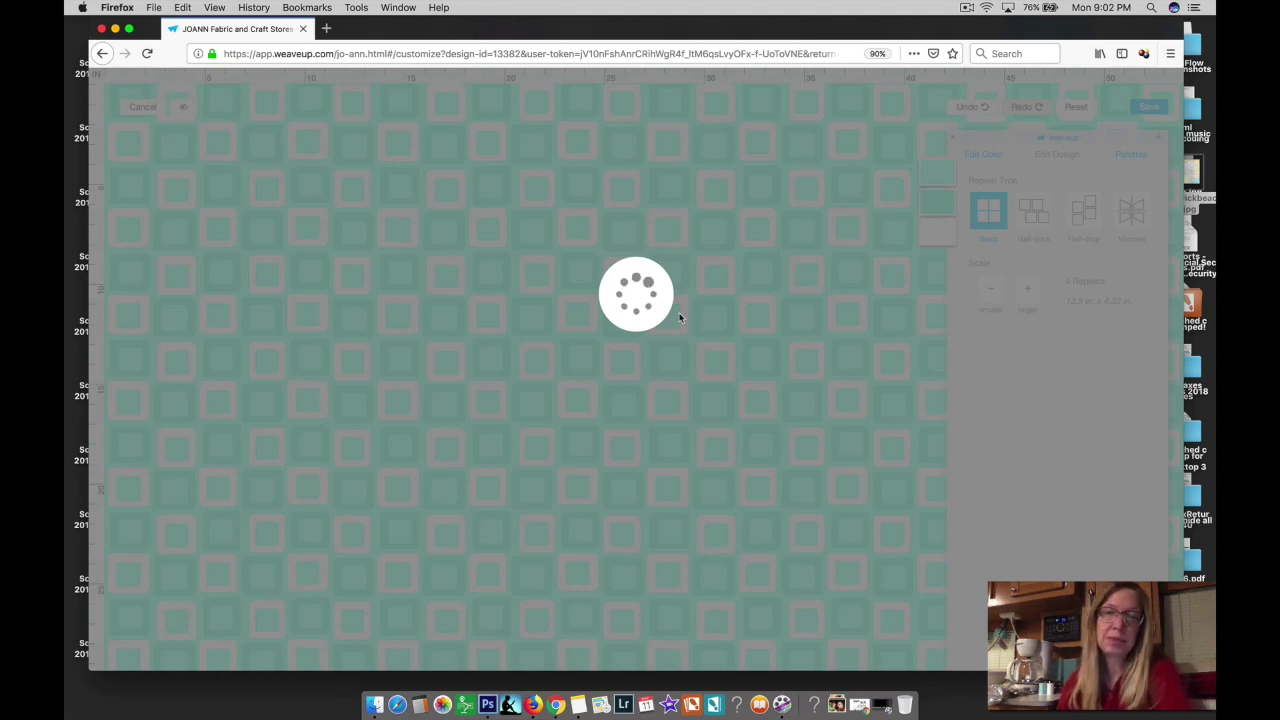
mouse_move(648, 27)
mouse_down()
mouse_move(836, 45)
mouse_move(632, 12)
mouse_up()
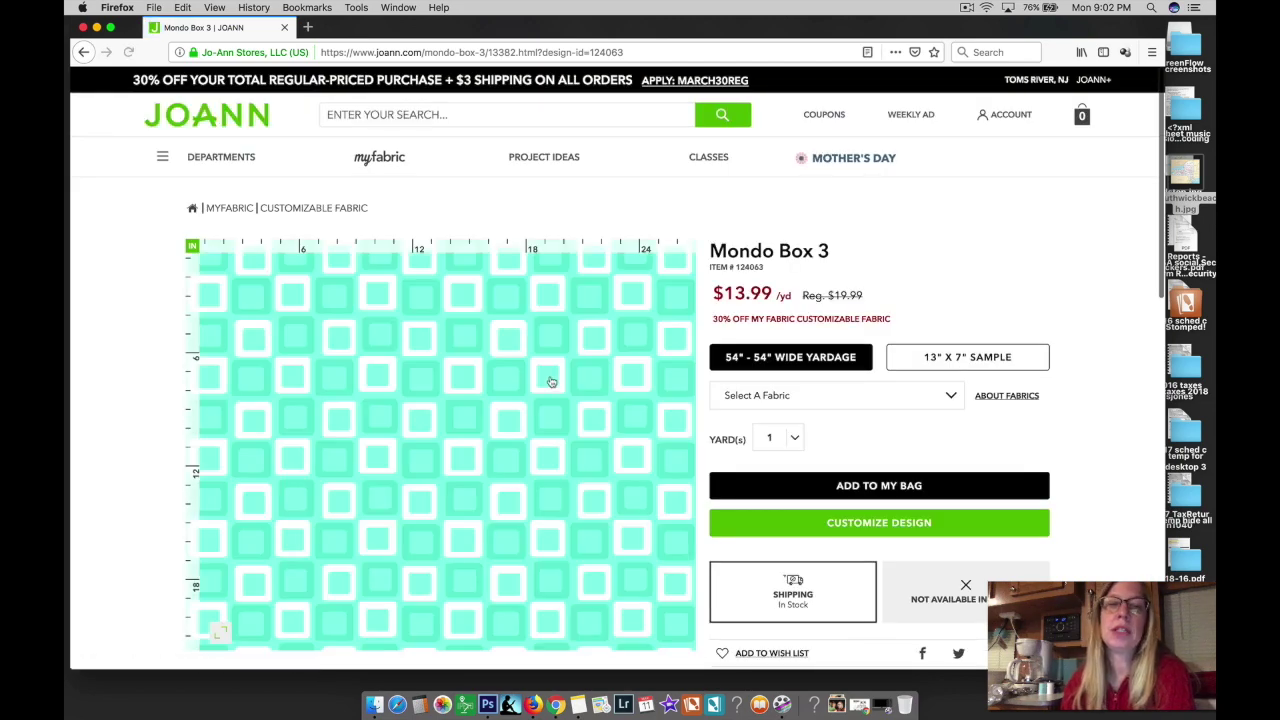
Step: Review the fabric types offered for the saved Mondo Box 3 design and switch the size to the 13" x 7" sample
scroll(551, 382, down, 1)
scroll(551, 382, down, 3)
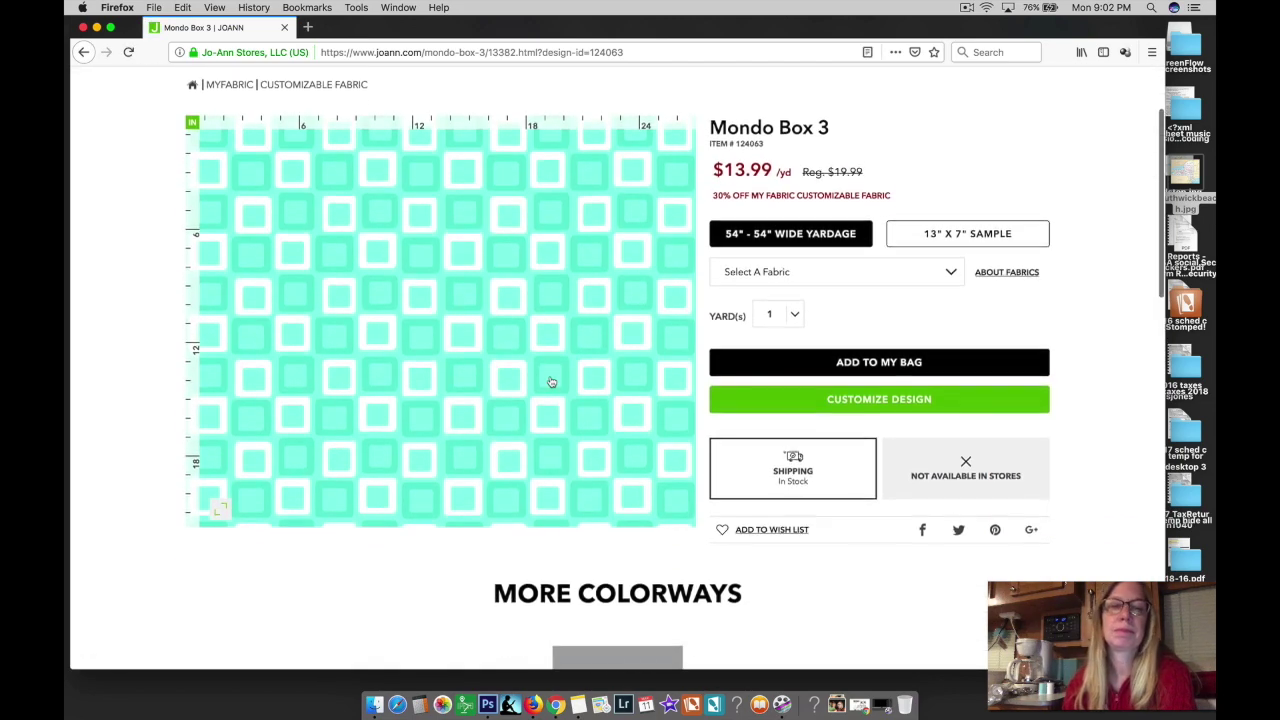
click(764, 287)
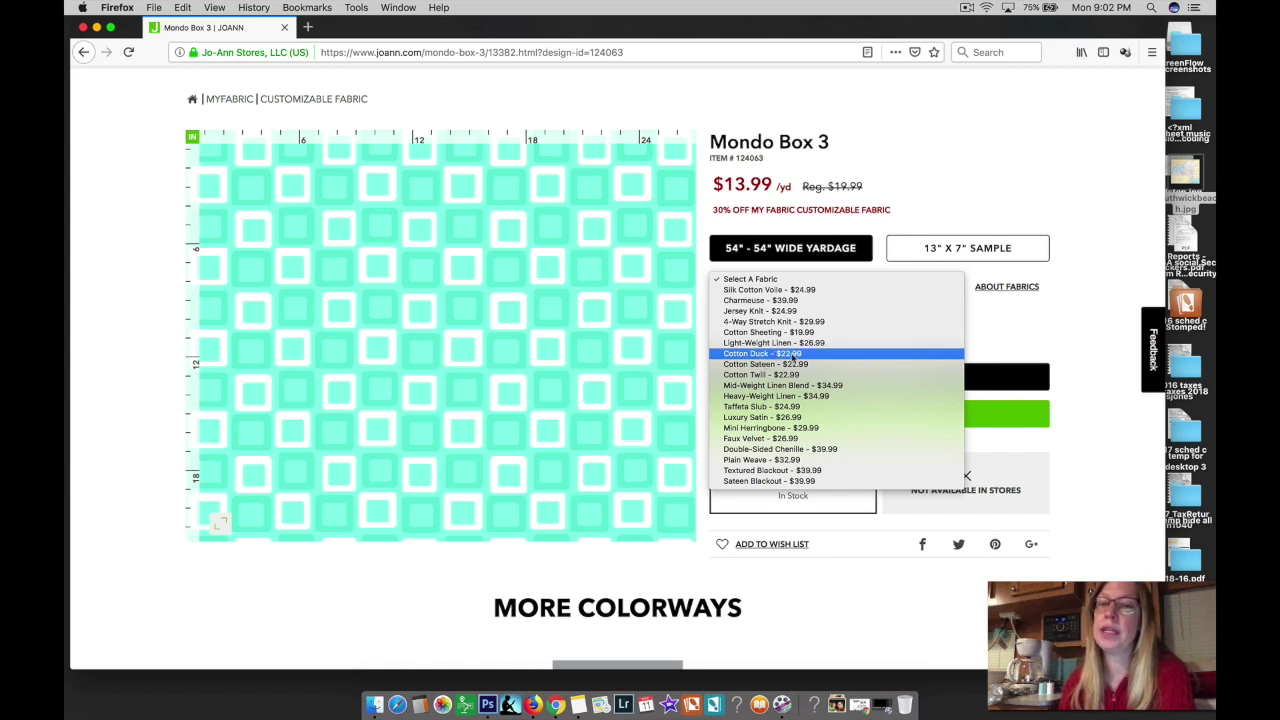
click(790, 354)
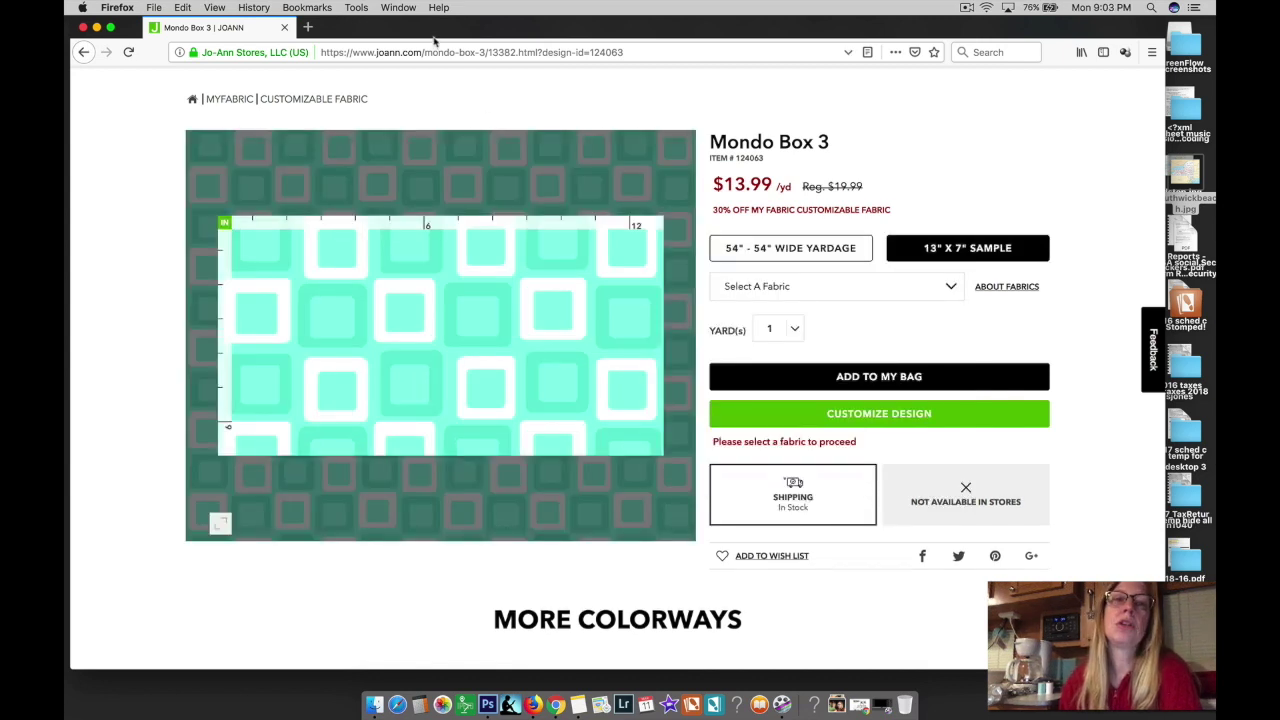
Step: Go back from the Mondo Box 3 product page to the design customizer
drag(435, 38, 446, 38)
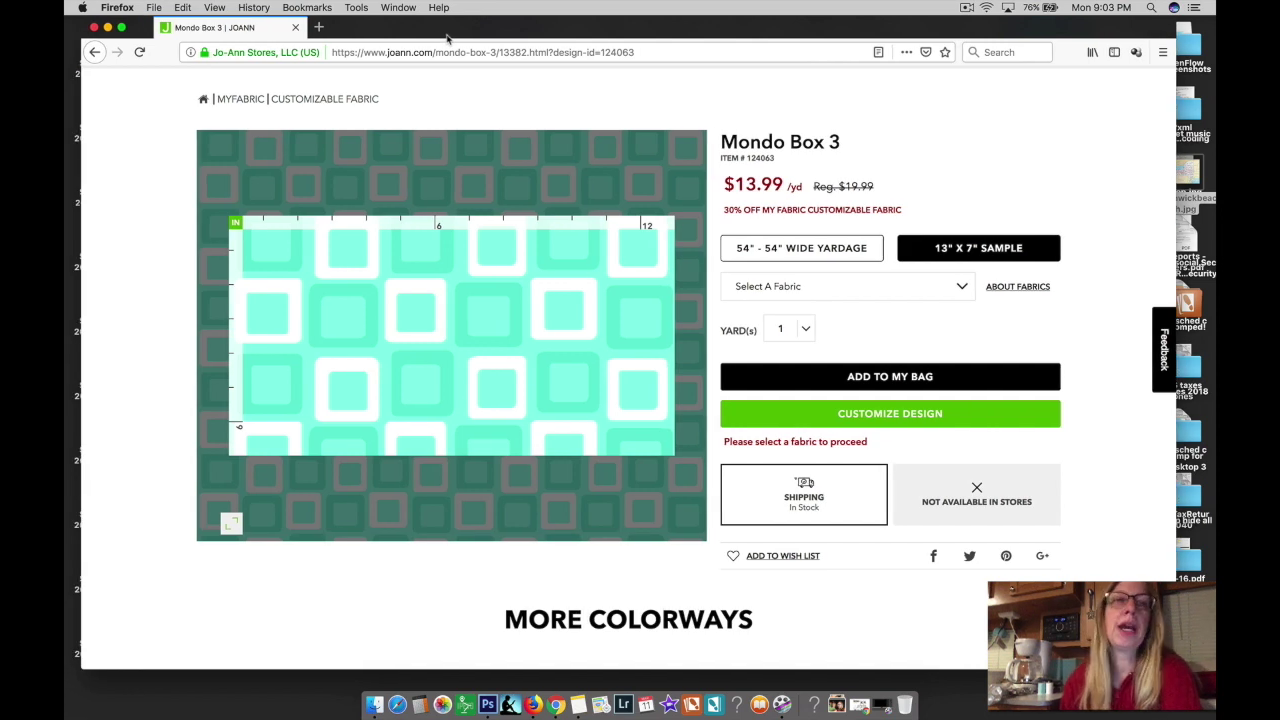
drag(463, 30, 461, 30)
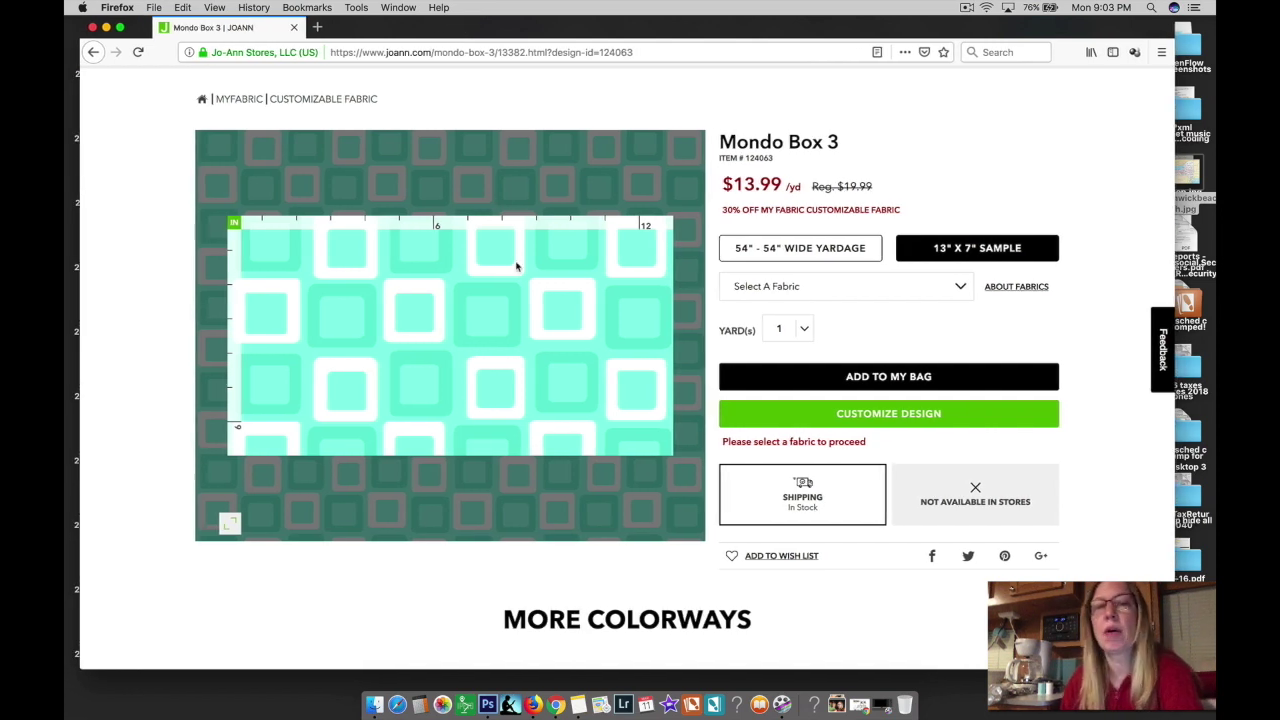
click(94, 55)
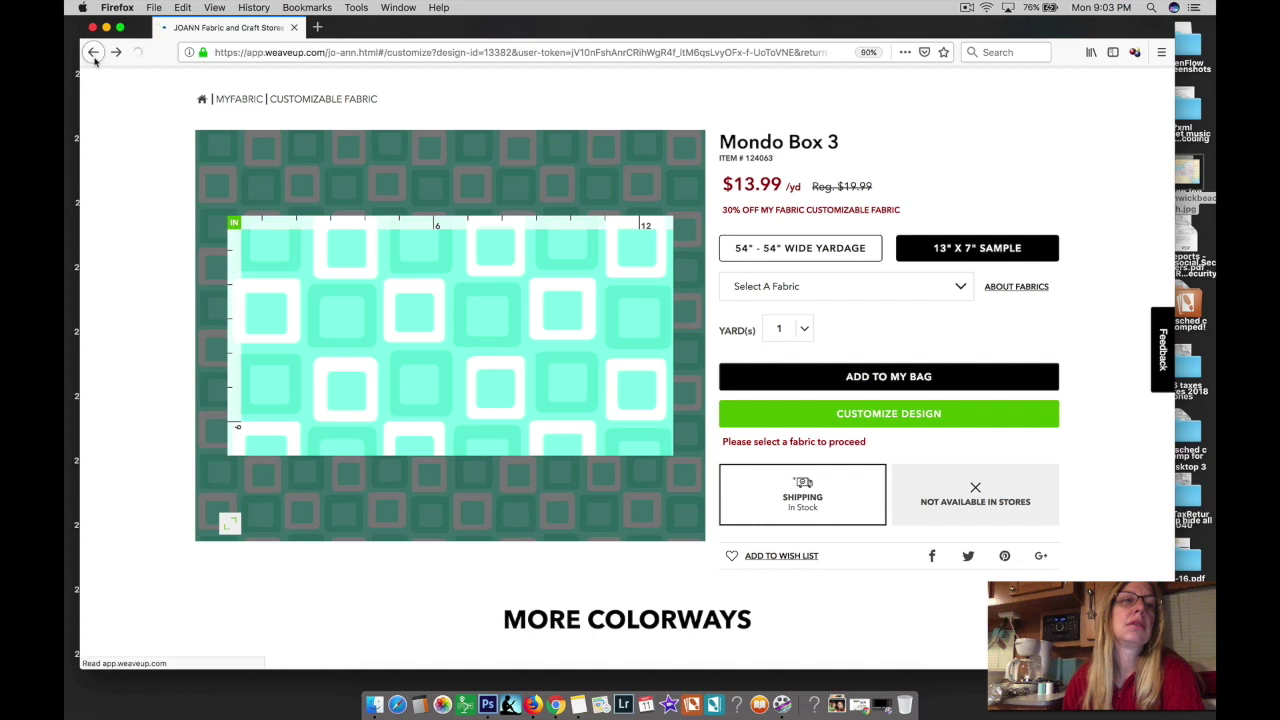